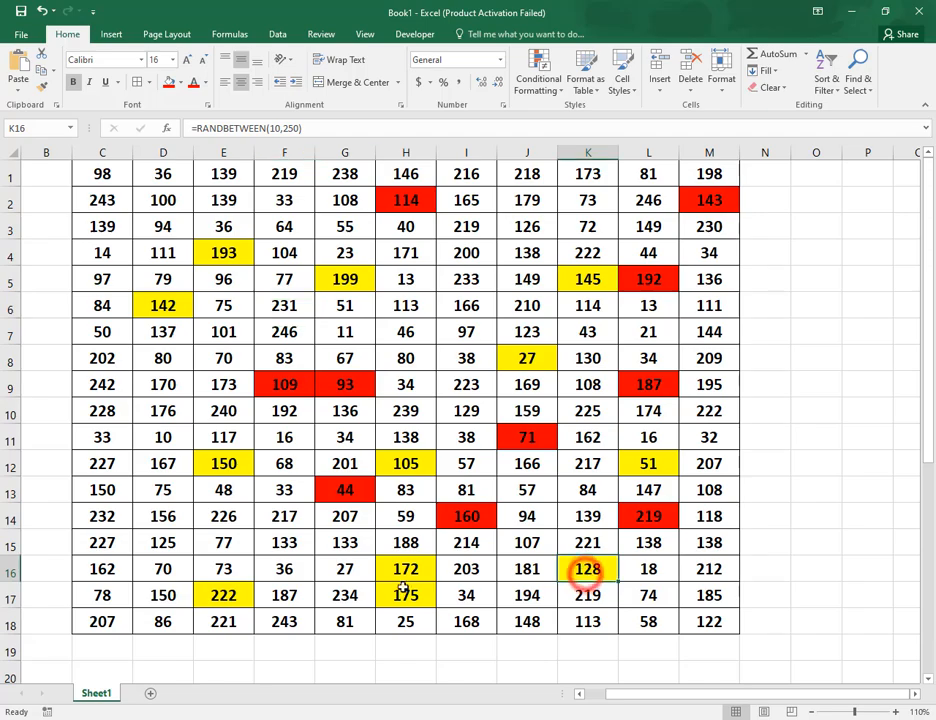
left_click(406, 590)
left_click(407, 572)
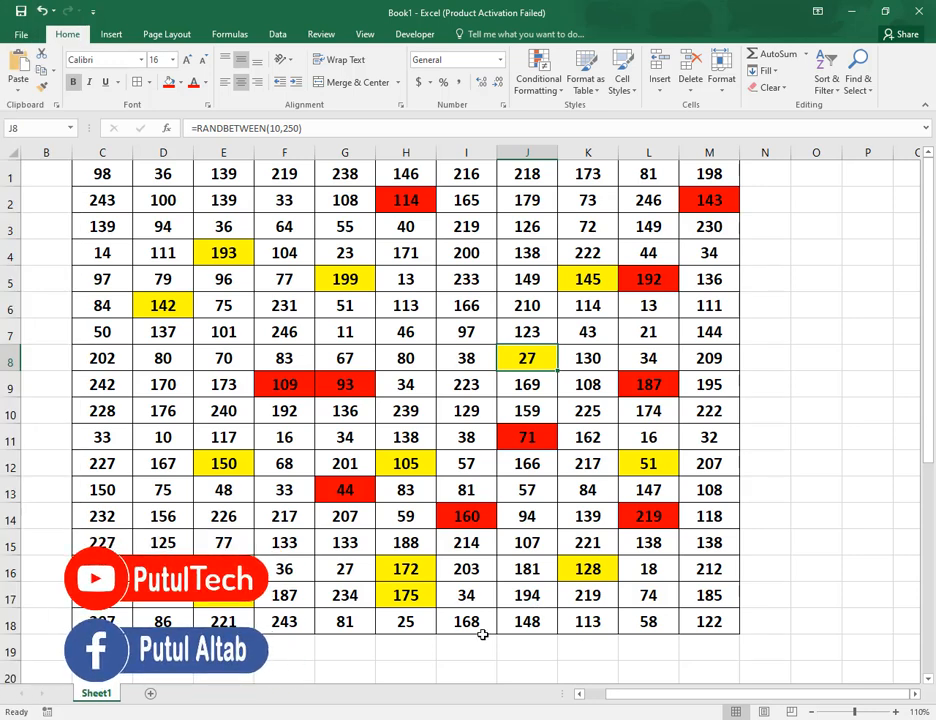
- Enter the sample text "45 Tk" in cell O15
left_click(800, 545)
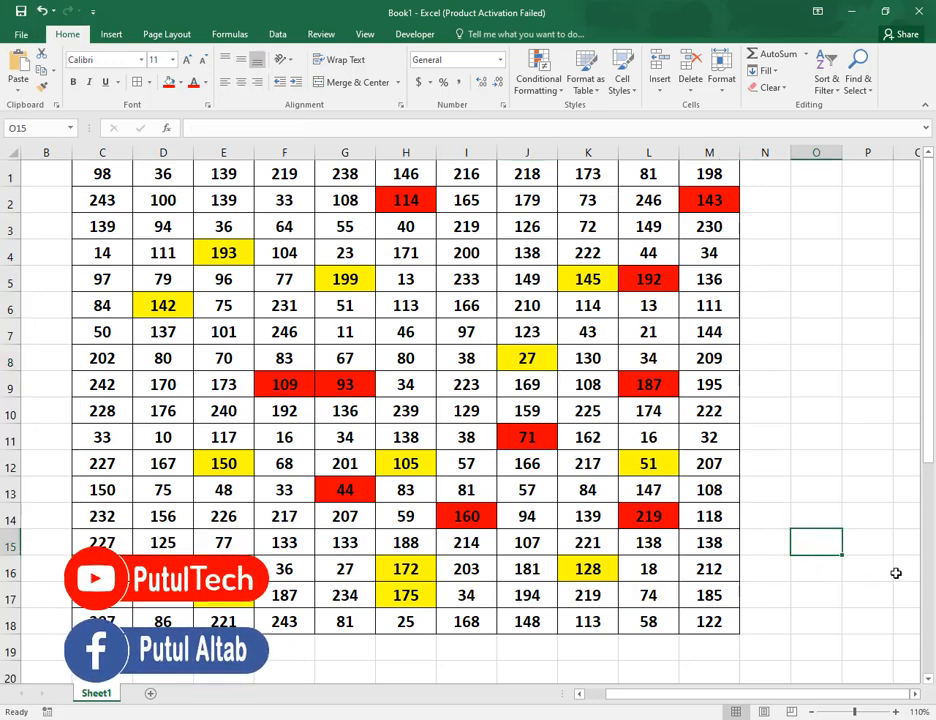
type("45 Tk")
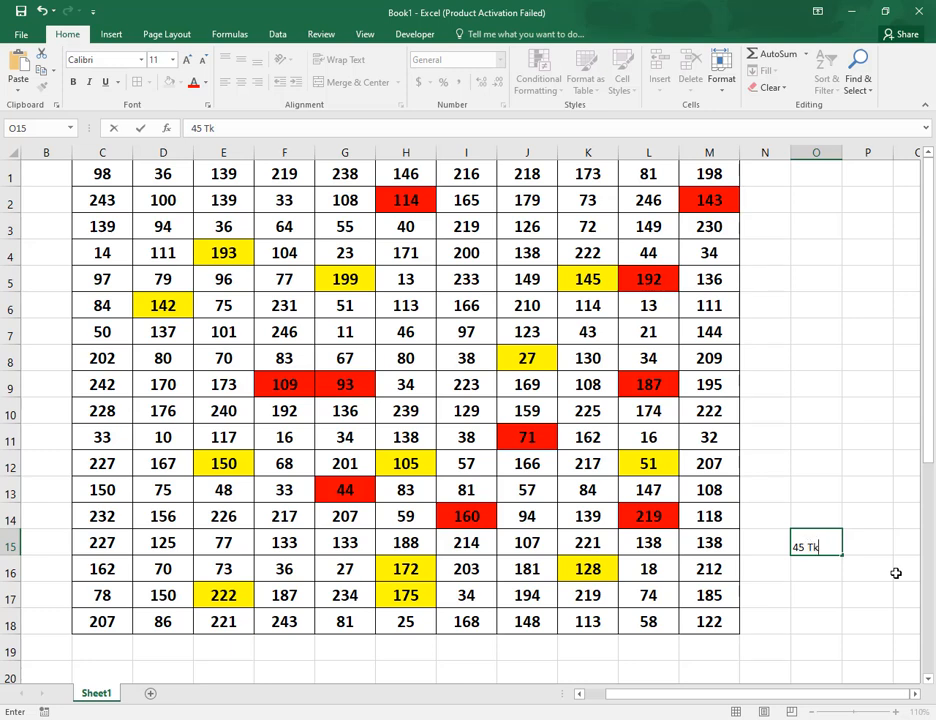
left_click(885, 522)
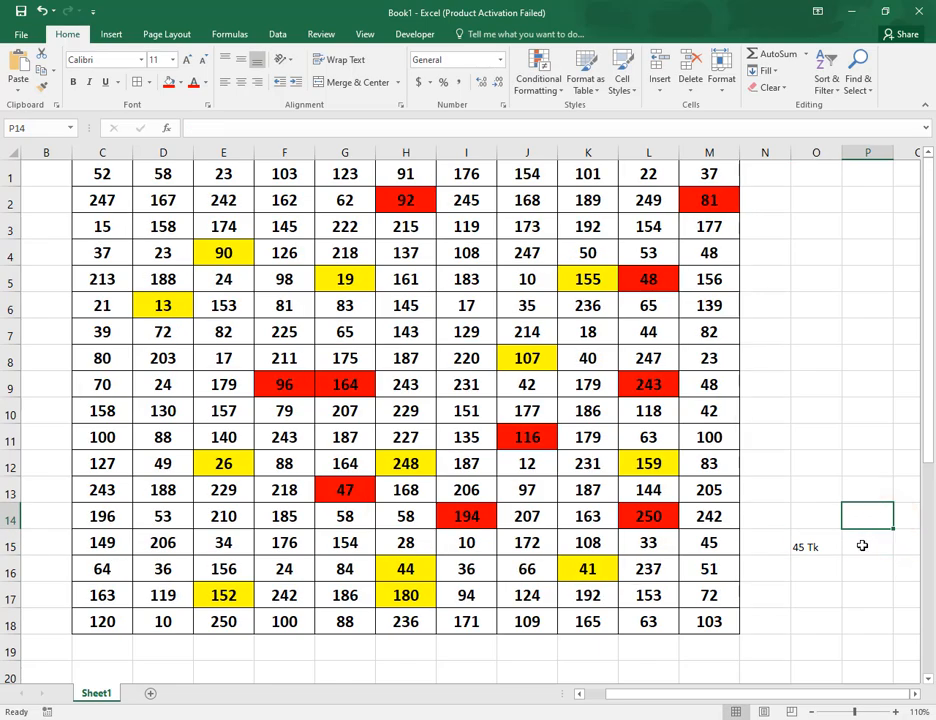
left_click(806, 547)
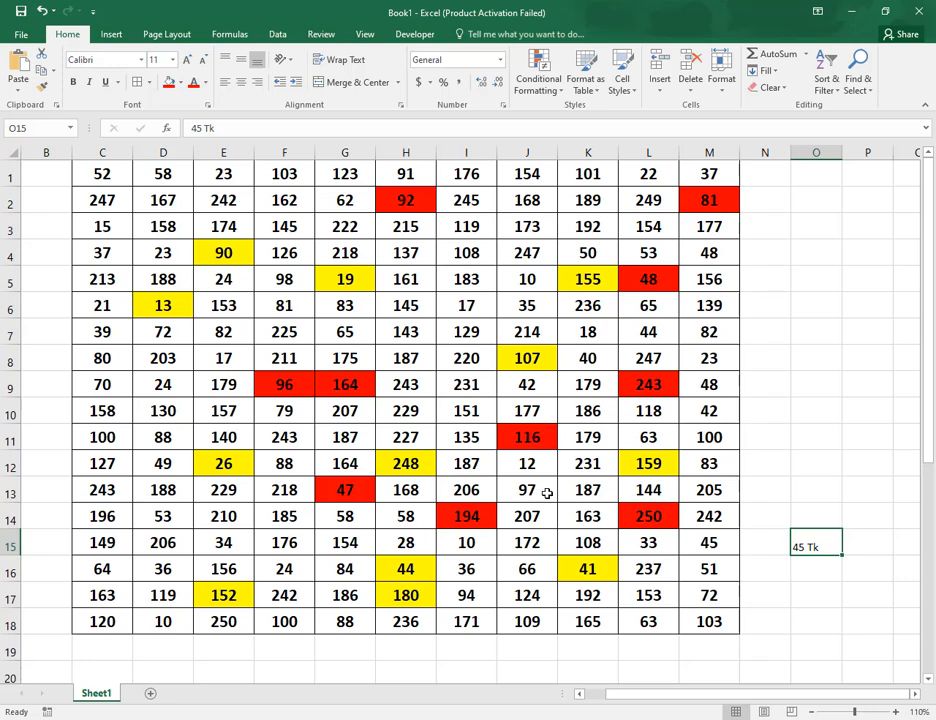
- Change the sample text in cell O15 to "45 Pcs"
double_click(828, 548)
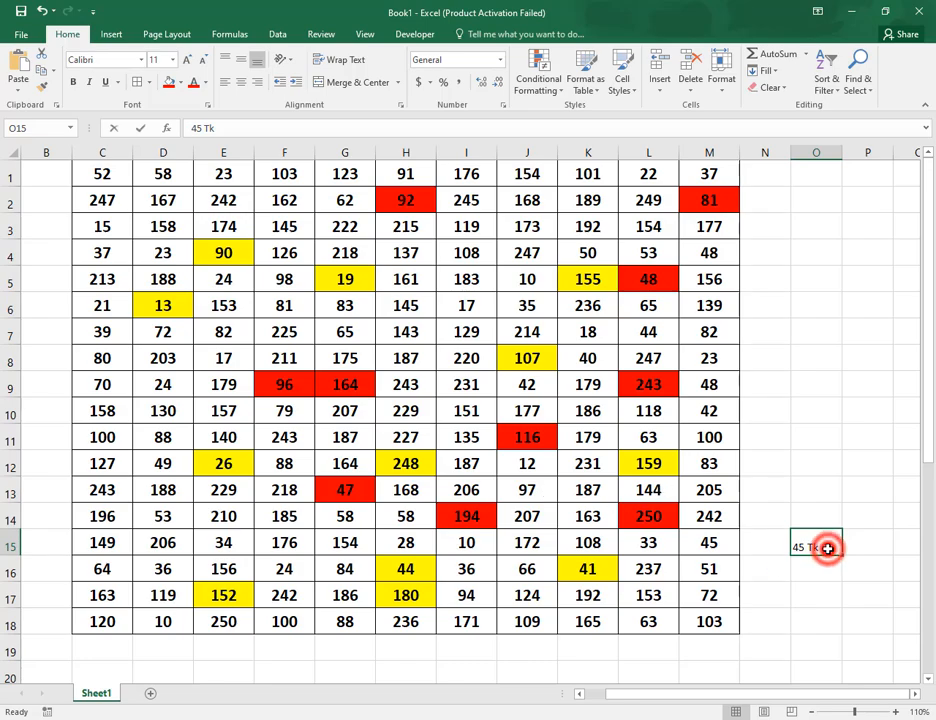
key("BackSpace")
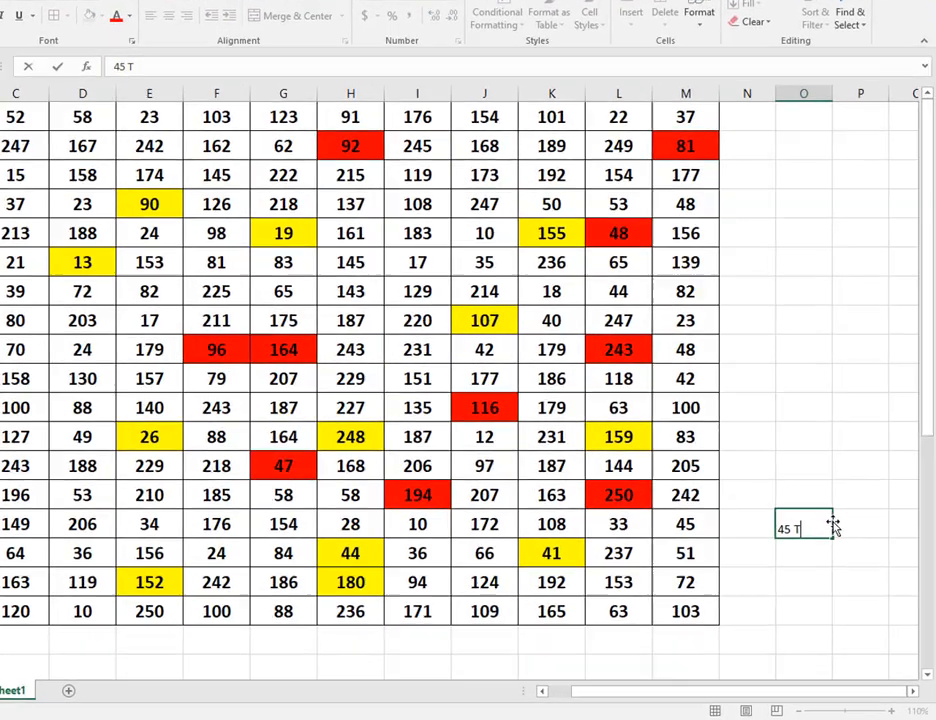
key("BackSpace")
type("Pc")
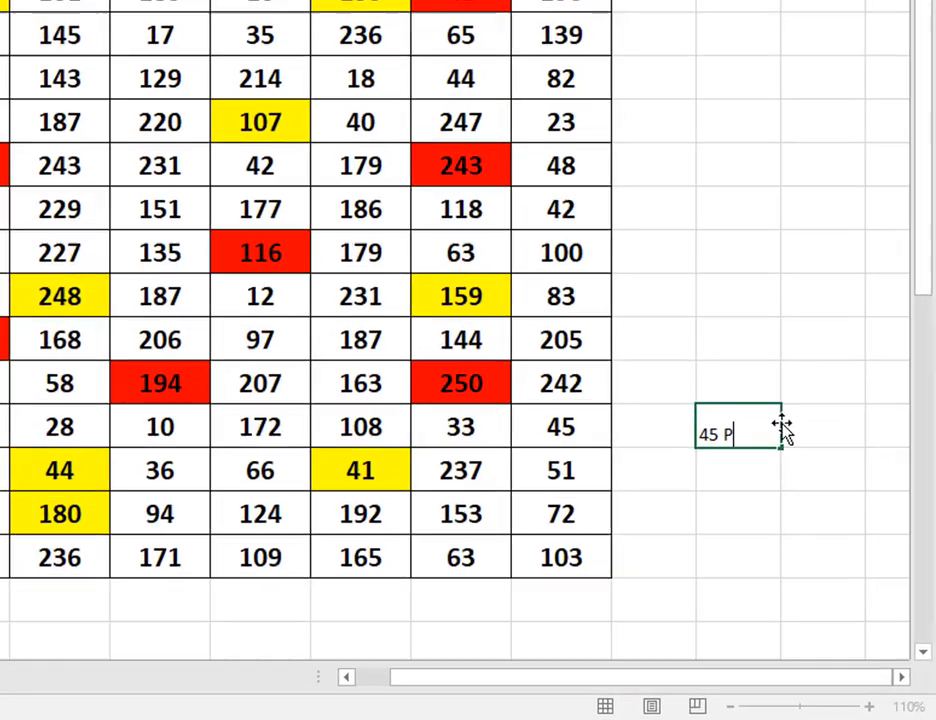
type("s")
left_click(758, 276)
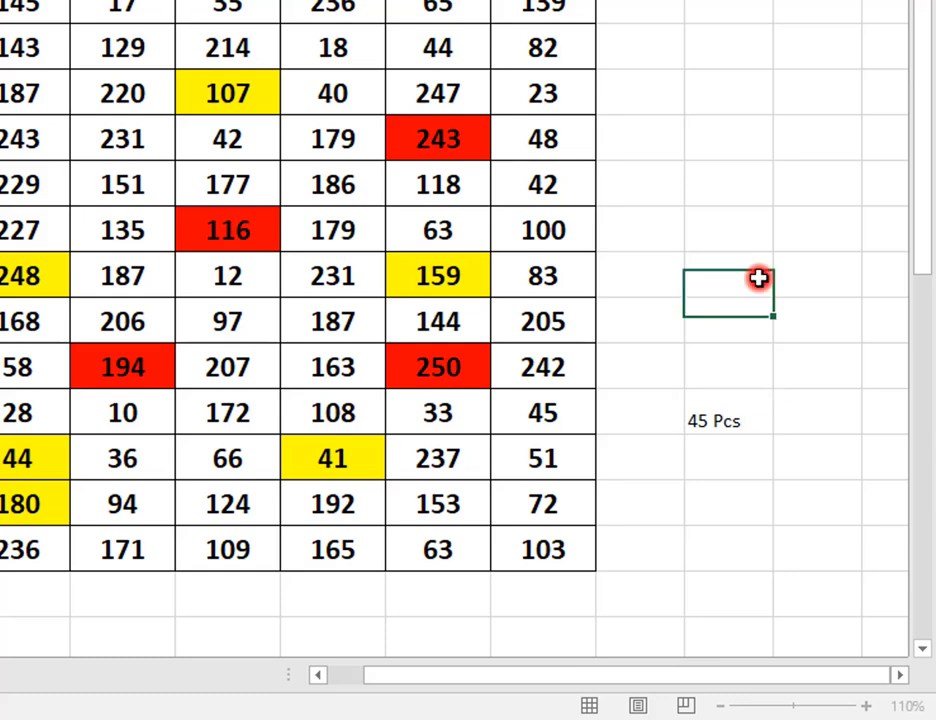
left_click(738, 428)
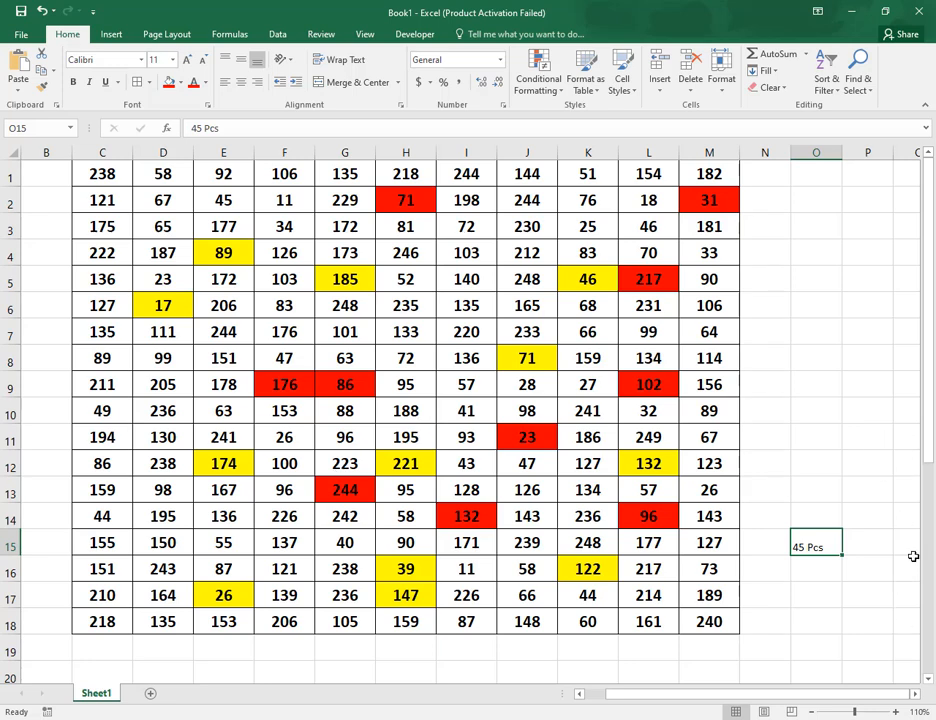
- Select the whole number table in range C1:M18
left_click(924, 494)
scroll(924, 494, "up", 6)
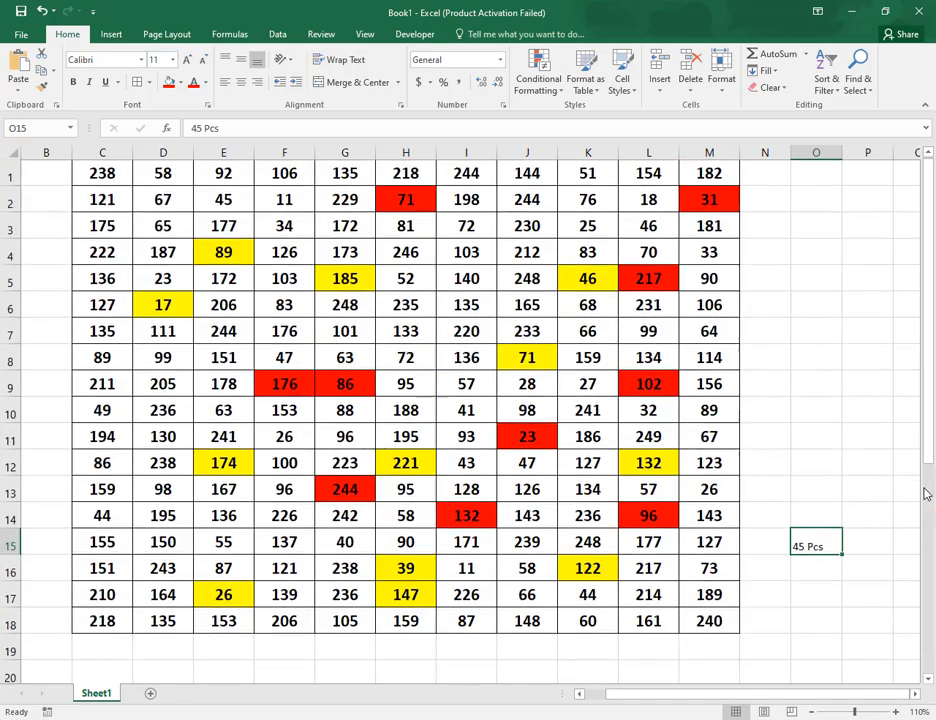
left_click(103, 175)
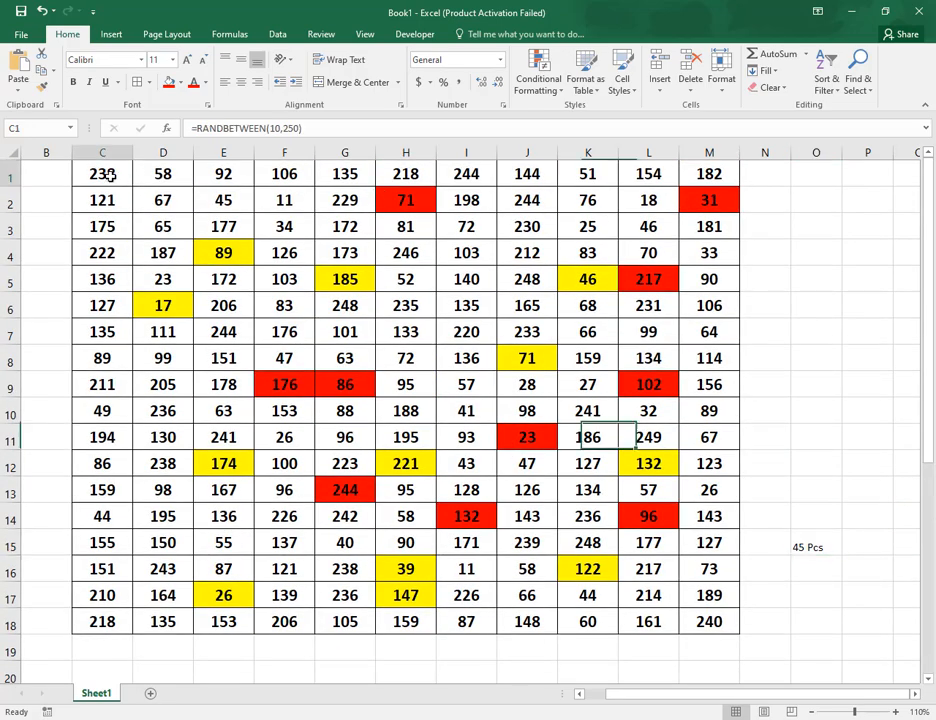
left_click_drag(103, 175, 703, 618)
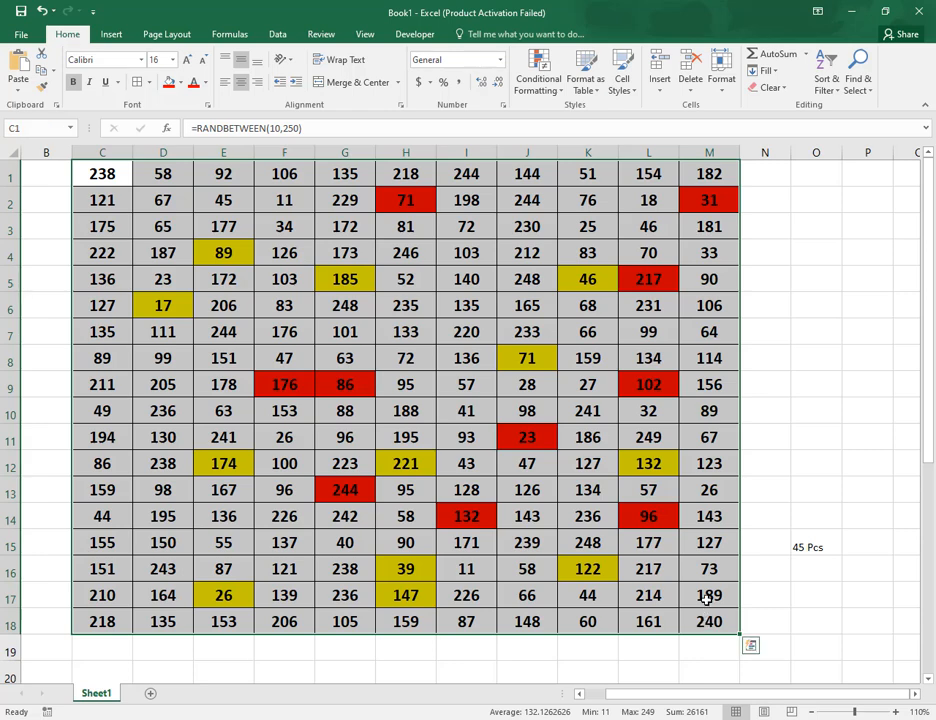
left_click(864, 92)
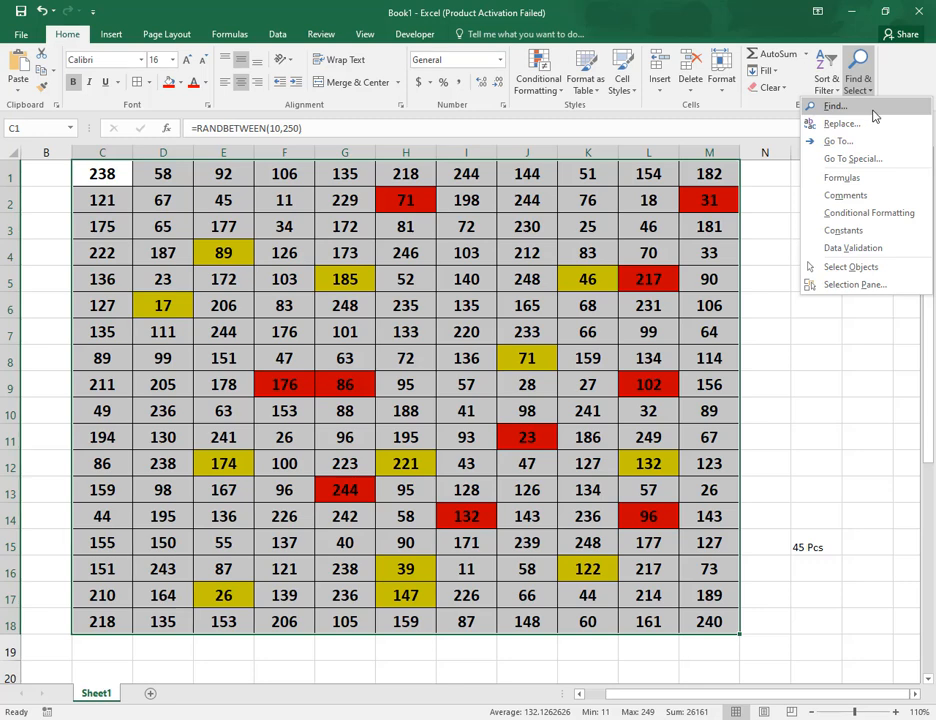
left_click(836, 106)
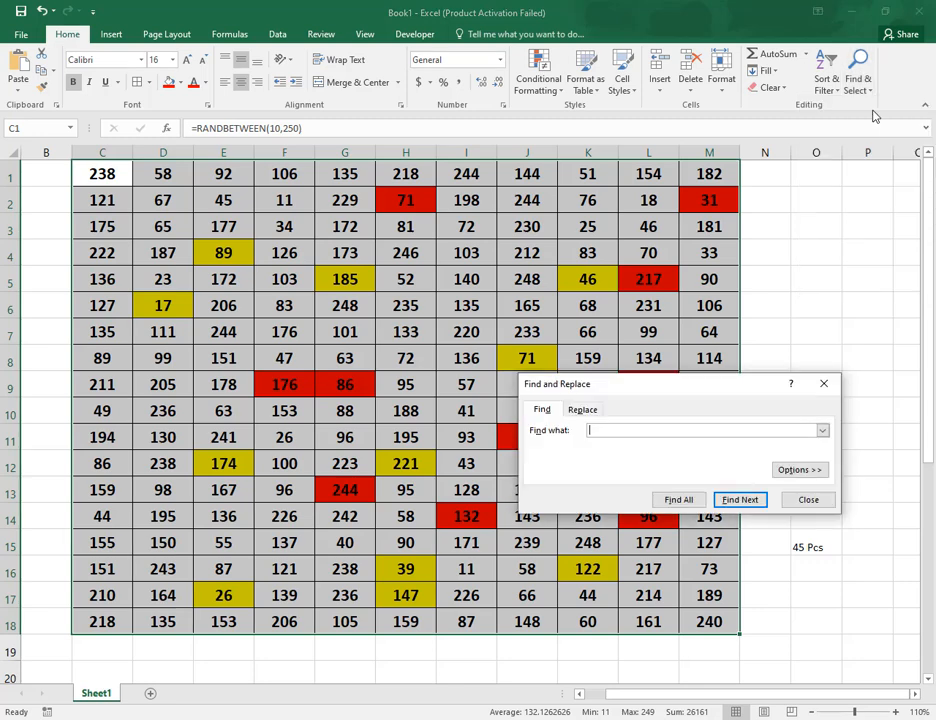
left_click(824, 386)
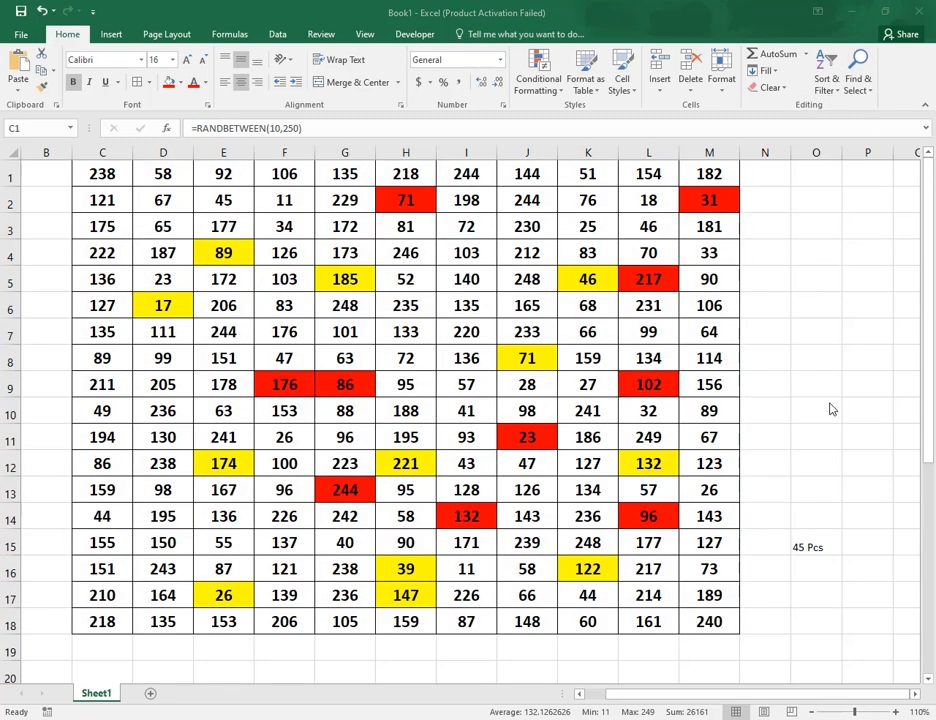
- Set the Find format by sampling the yellow-filled cell E12
key("ctrl+f")
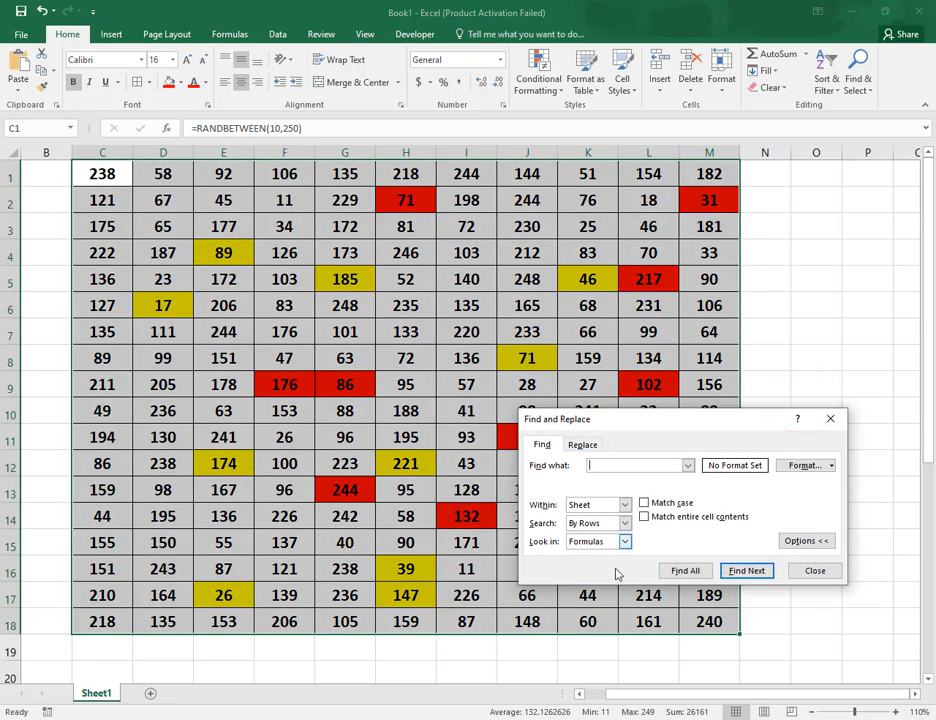
left_click(830, 468)
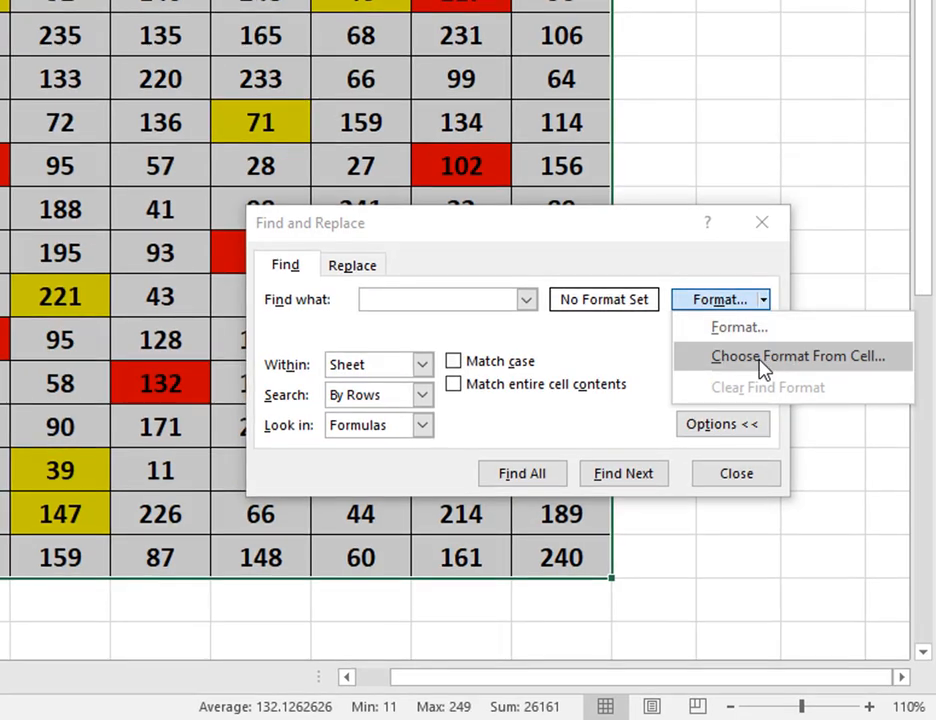
left_click(762, 367)
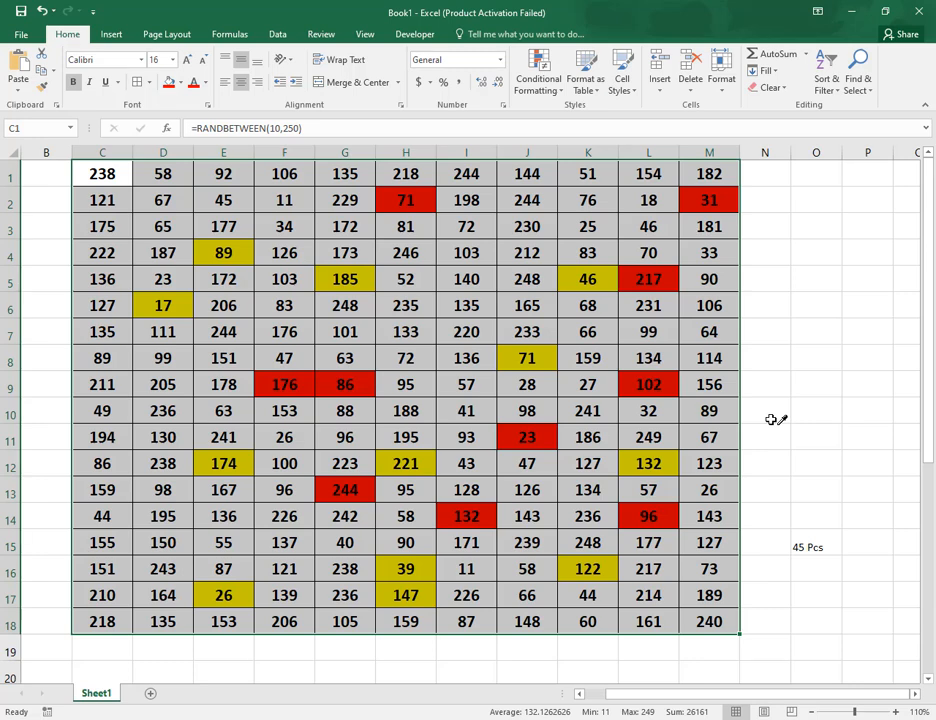
left_click(235, 462)
key("ctrl+f")
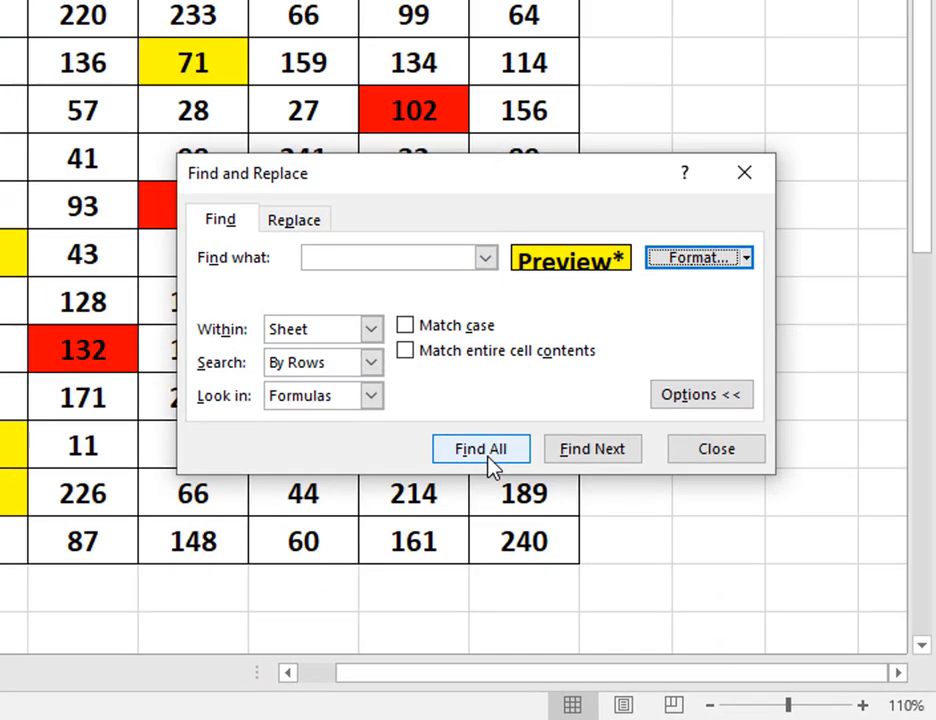
- Find all cells with the sampled yellow format, select every match and close the search
left_click(489, 458)
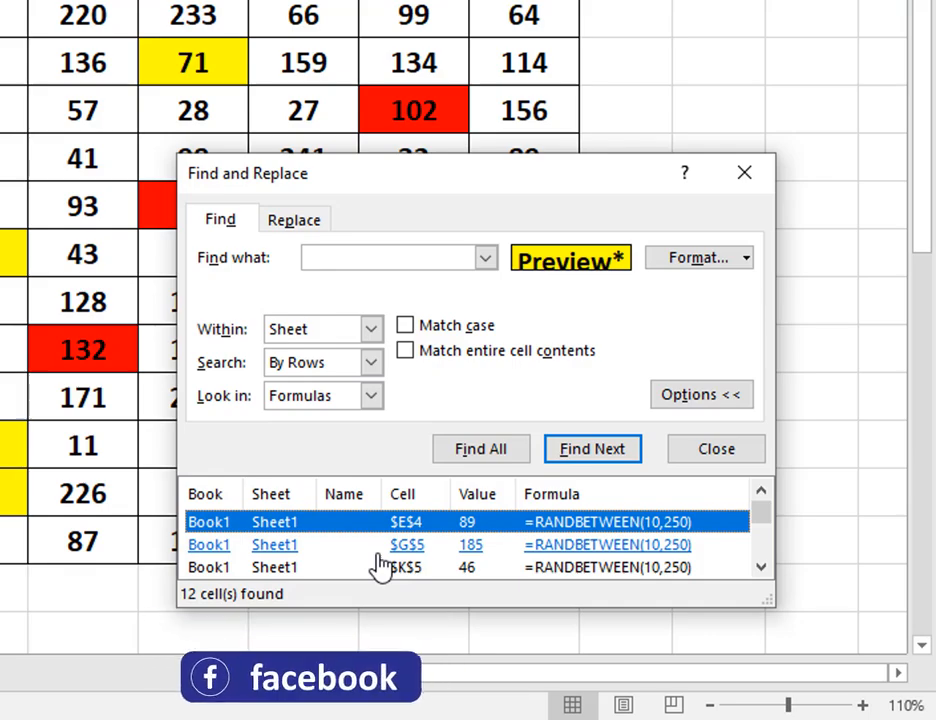
key("ctrl+a")
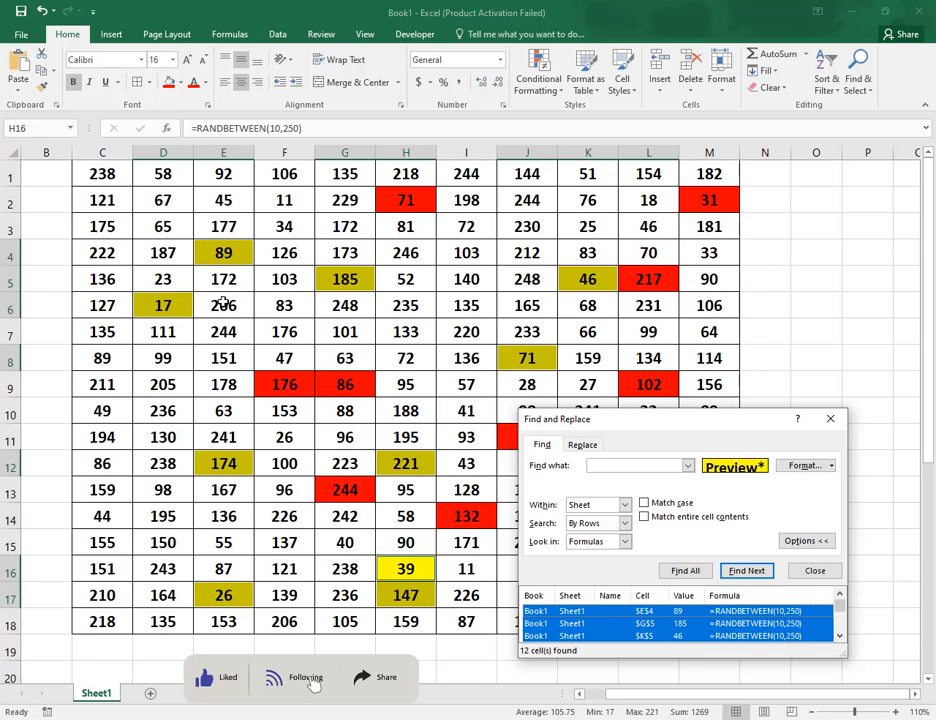
left_click(831, 419)
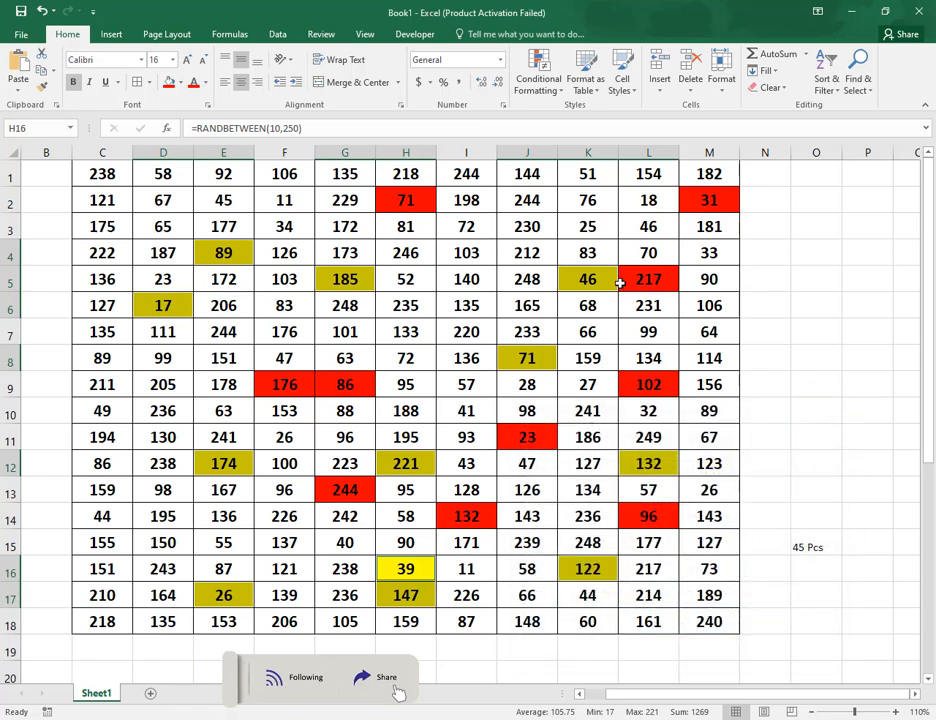
left_click(503, 104)
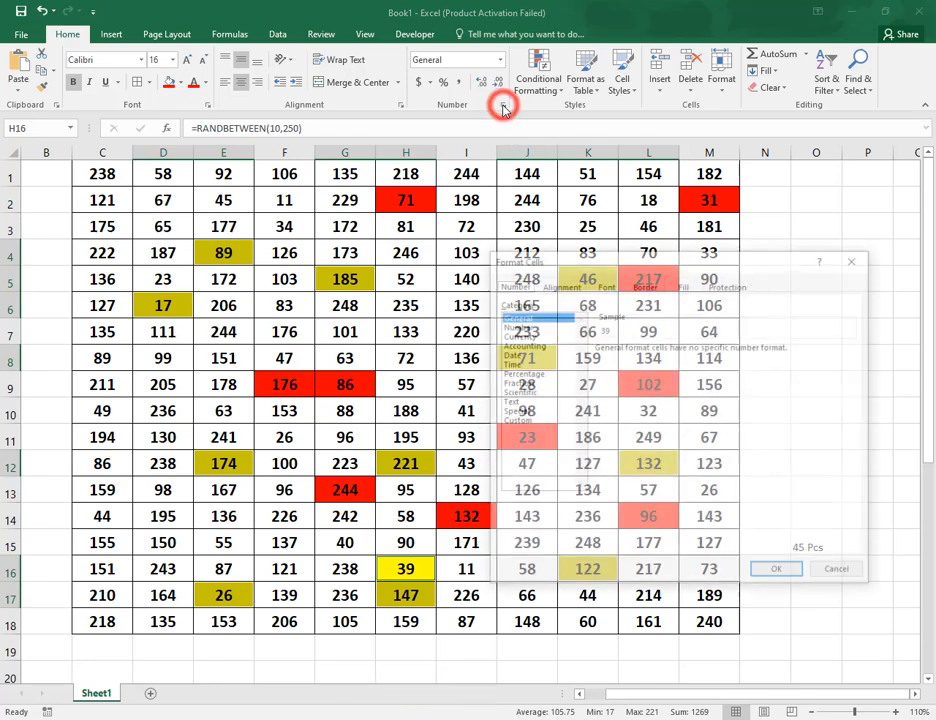
left_click(855, 258)
right_click(354, 382)
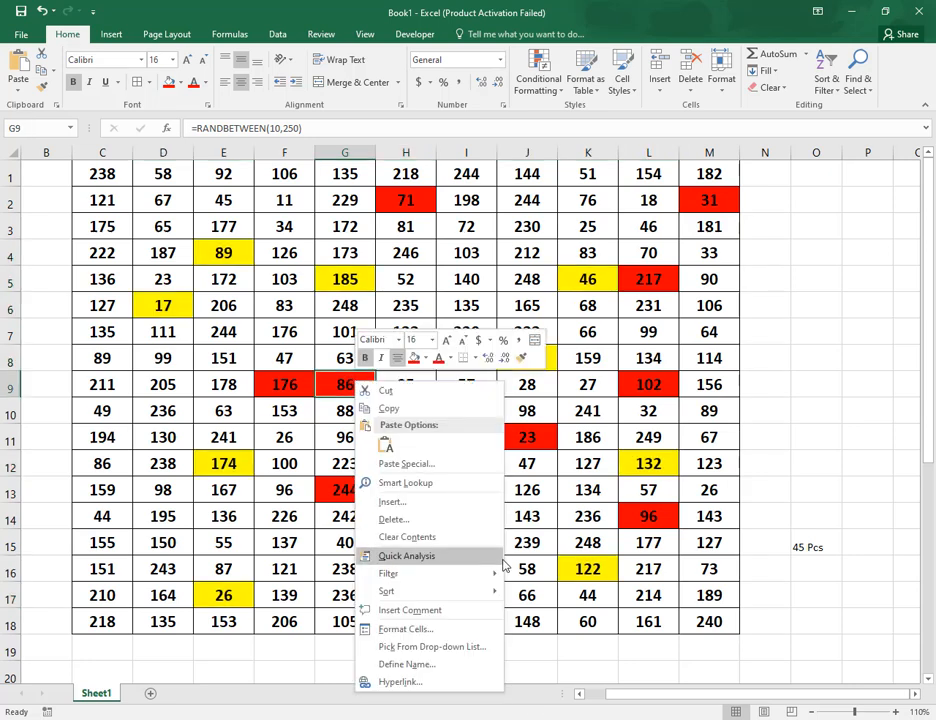
left_click(412, 630)
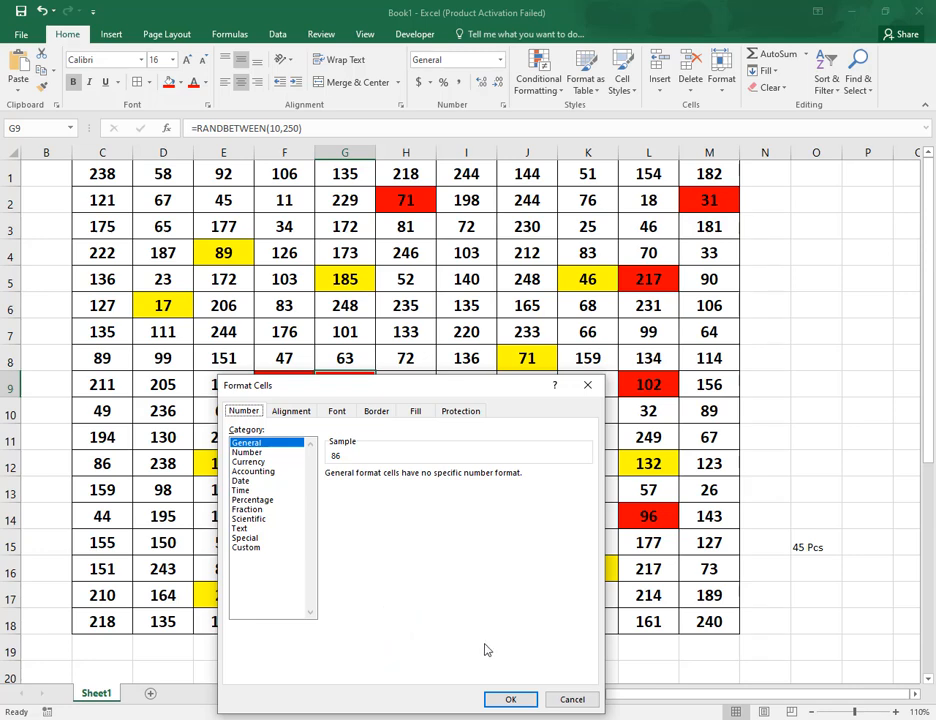
left_click(577, 701)
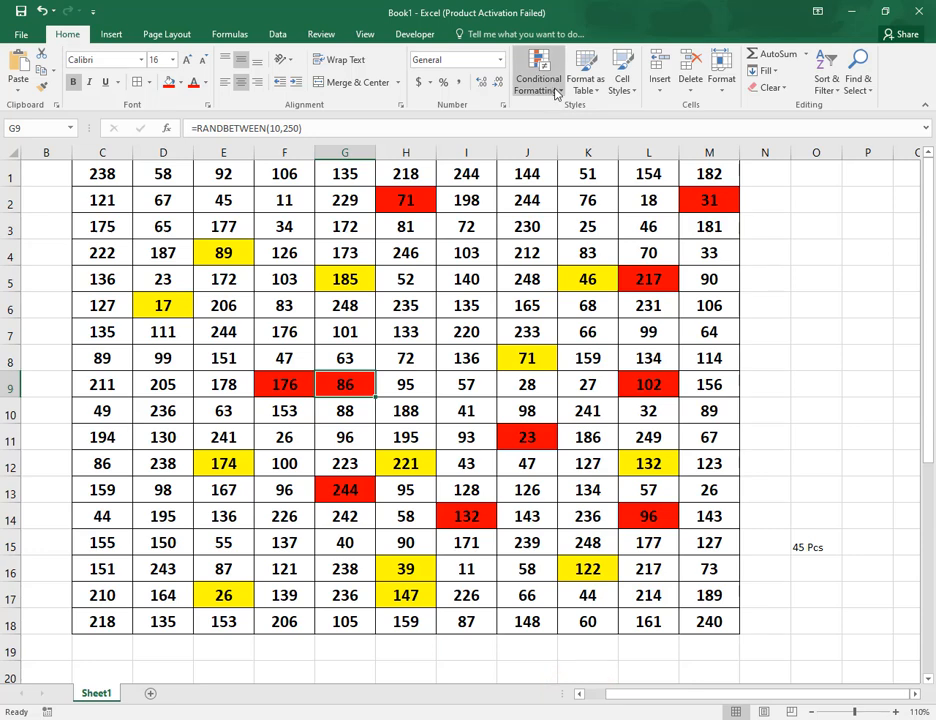
left_click(503, 106)
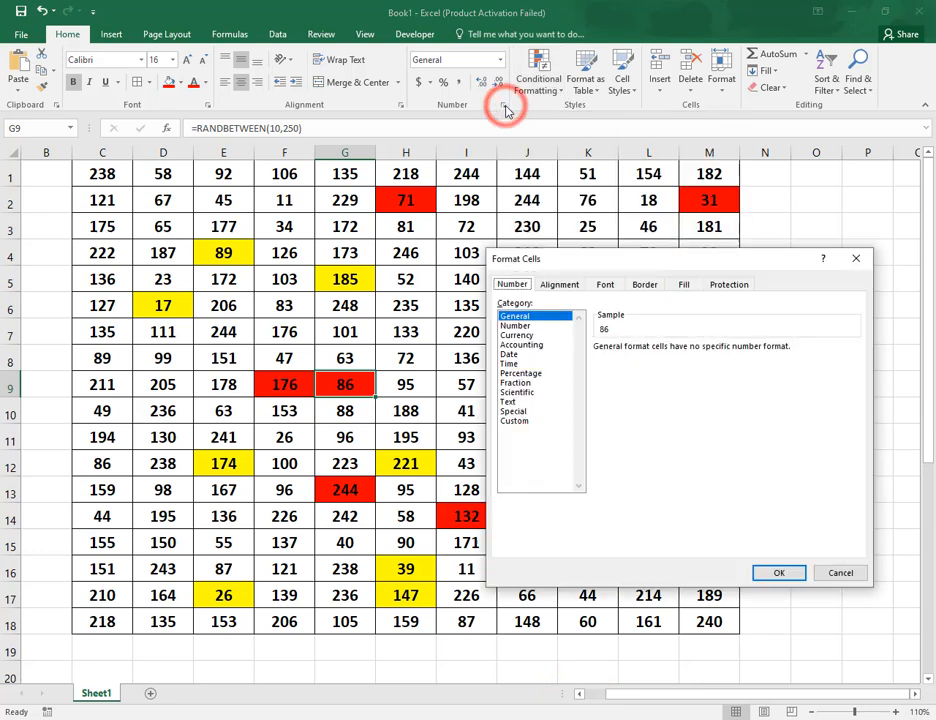
left_click(360, 421)
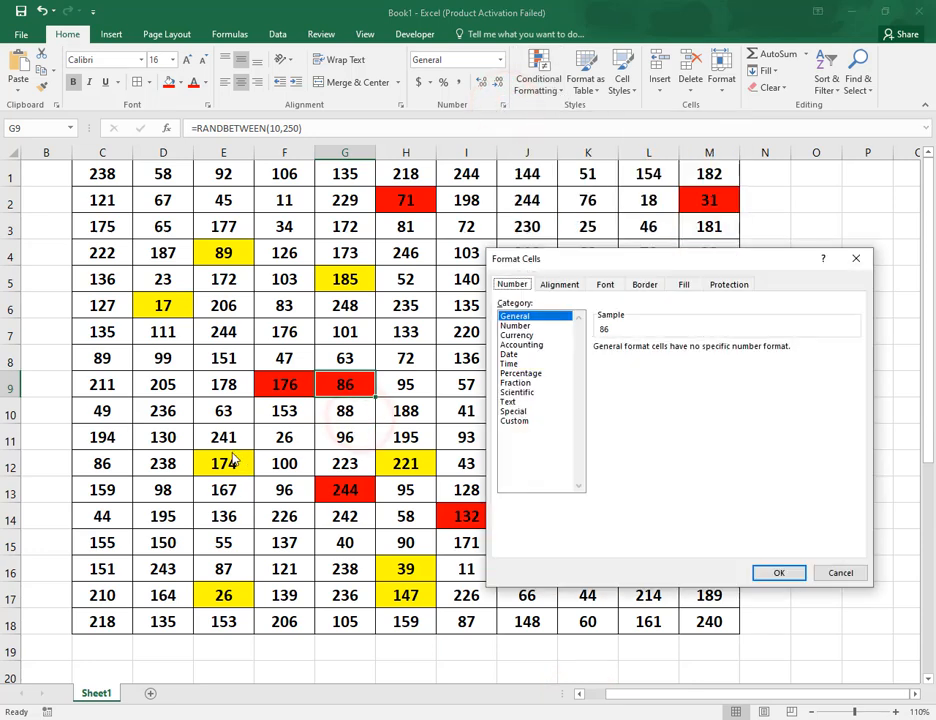
left_click(856, 258)
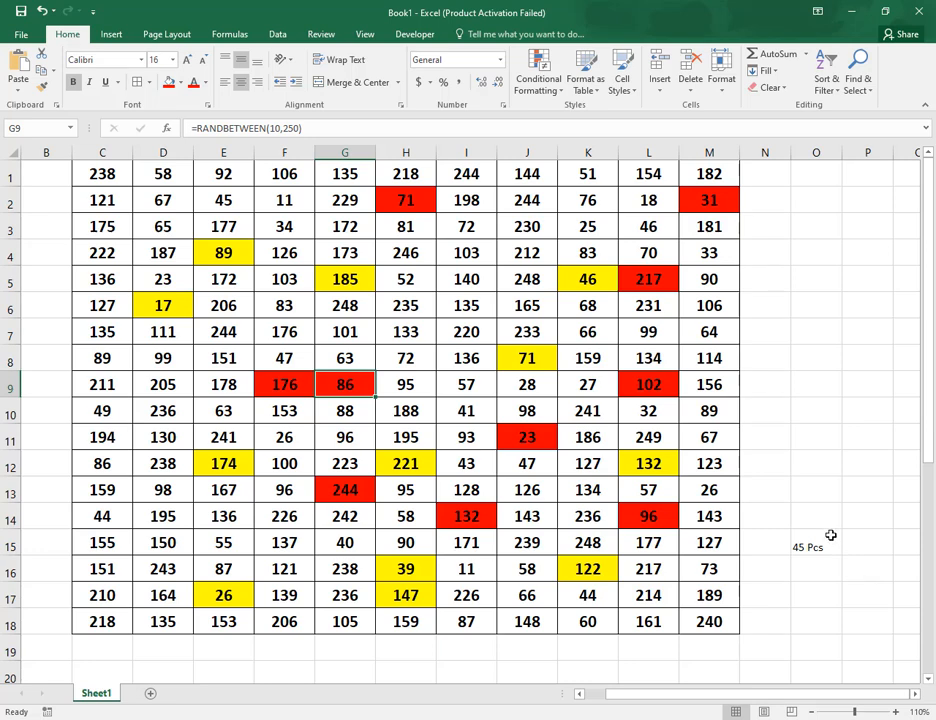
- Resample the yellow format from cell E12 for Find and list all matching cells on the sheet
key("ctrl+f")
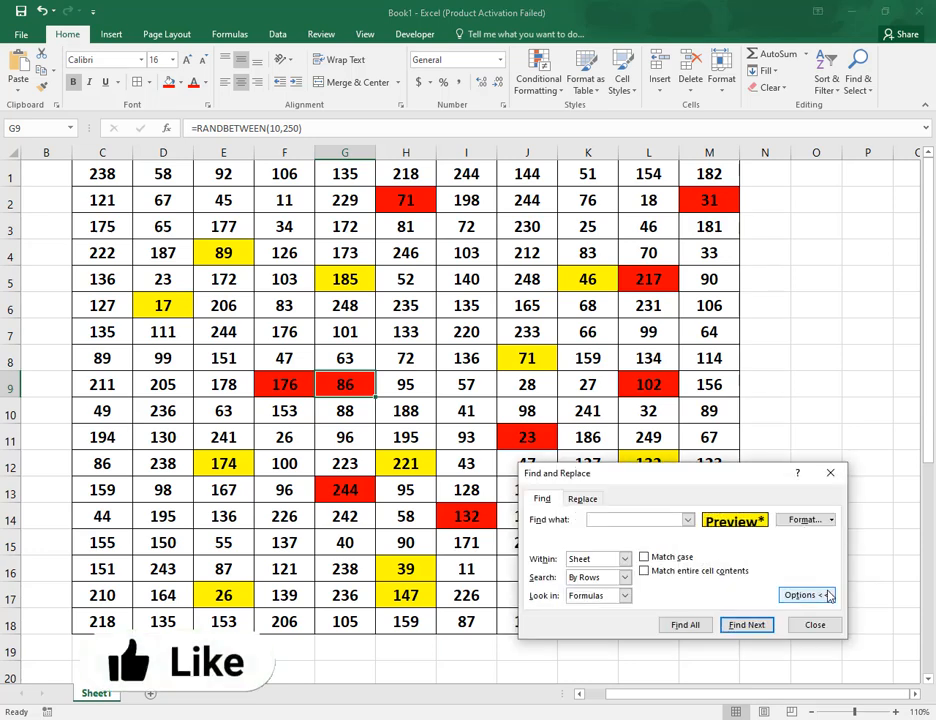
left_click(832, 521)
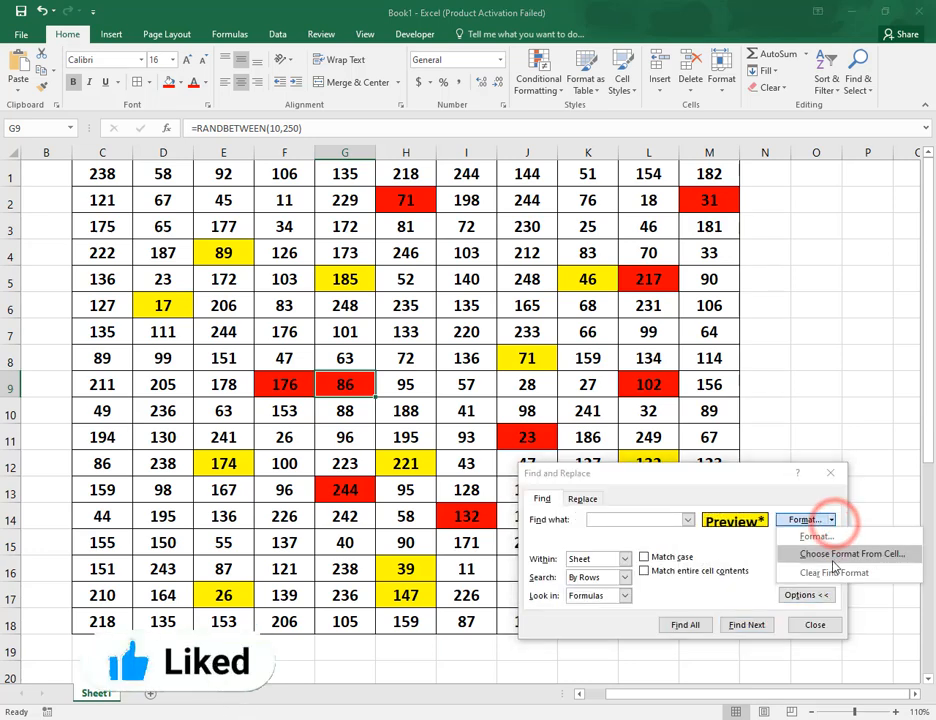
left_click(835, 556)
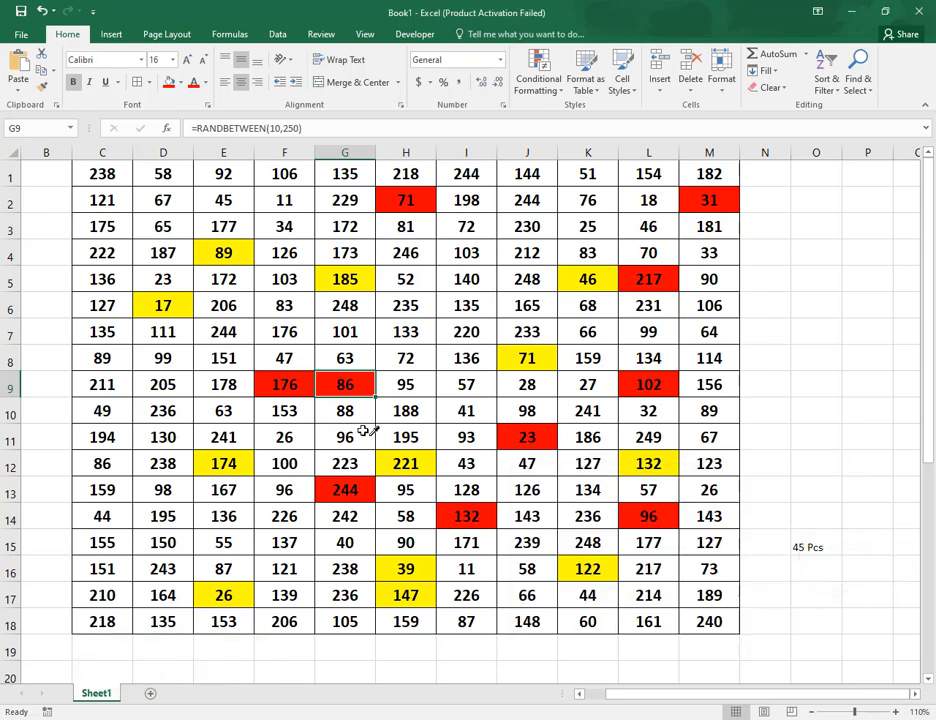
left_click(240, 463)
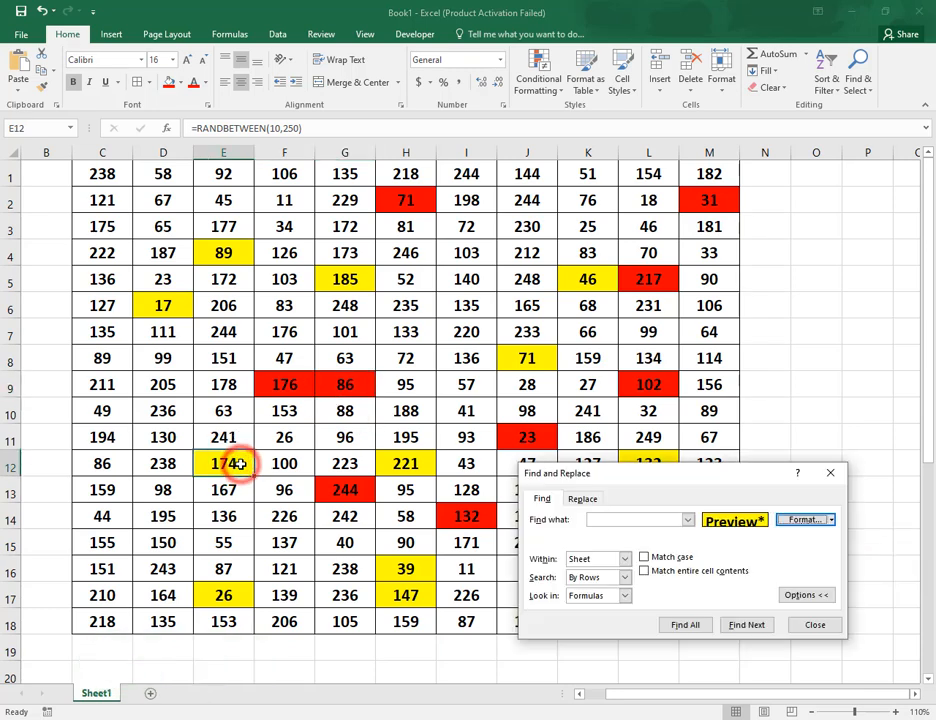
left_click(686, 626)
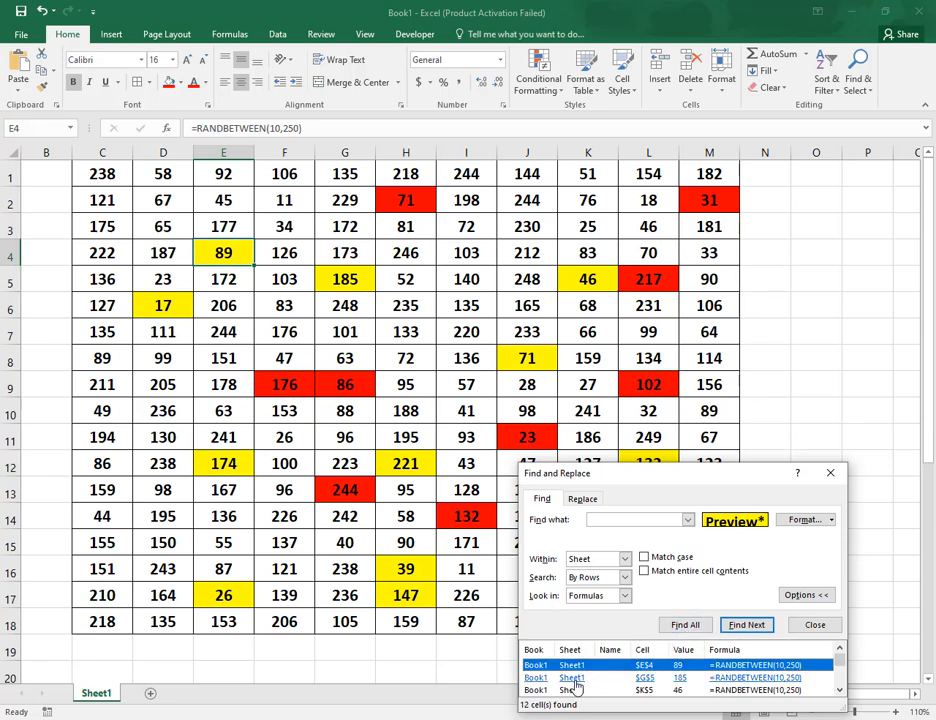
- Select all the yellow cells found and apply the custom number format General "Tk" to them
key("ctrl+a")
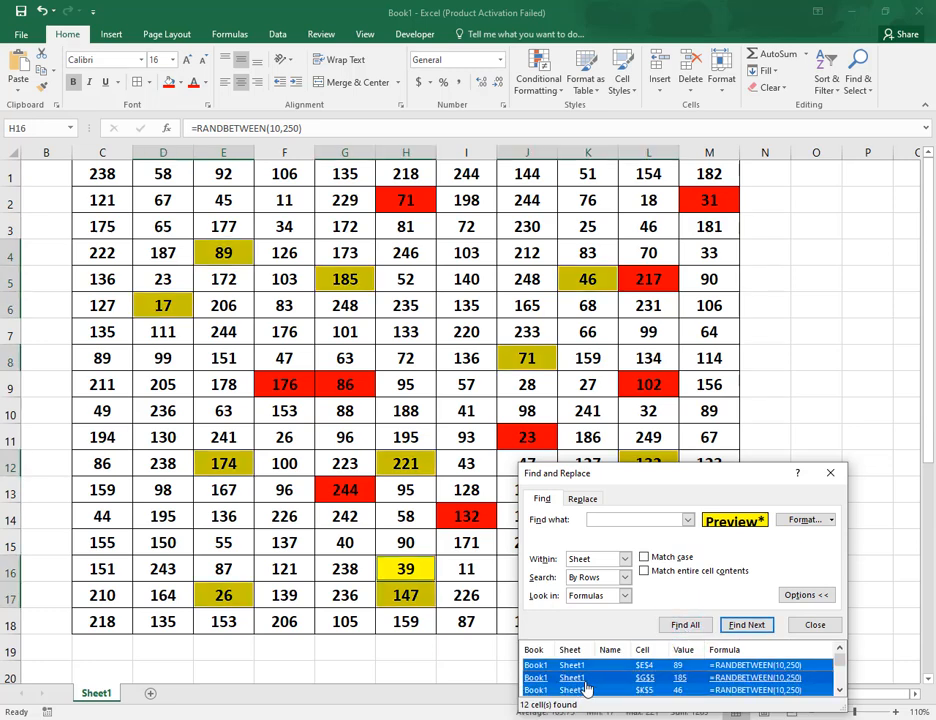
left_click(831, 474)
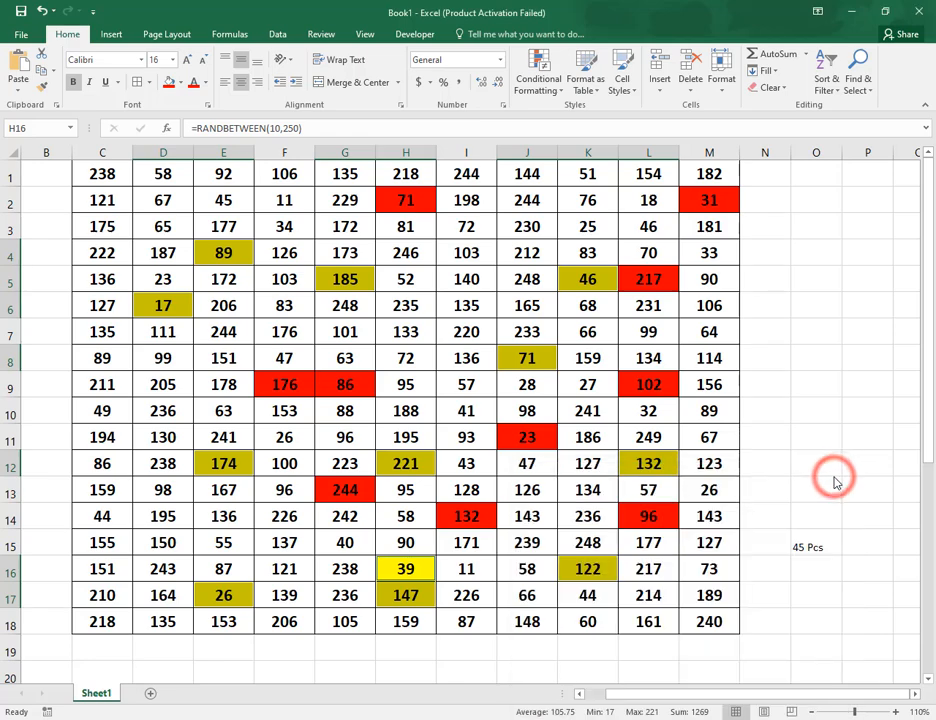
left_click(503, 107)
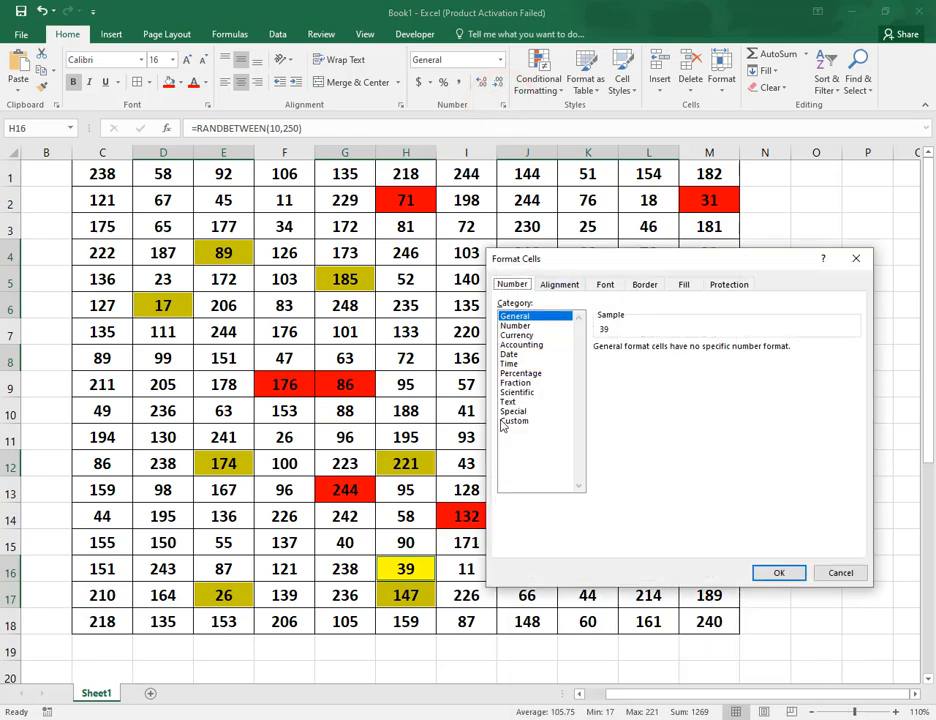
left_click(514, 421)
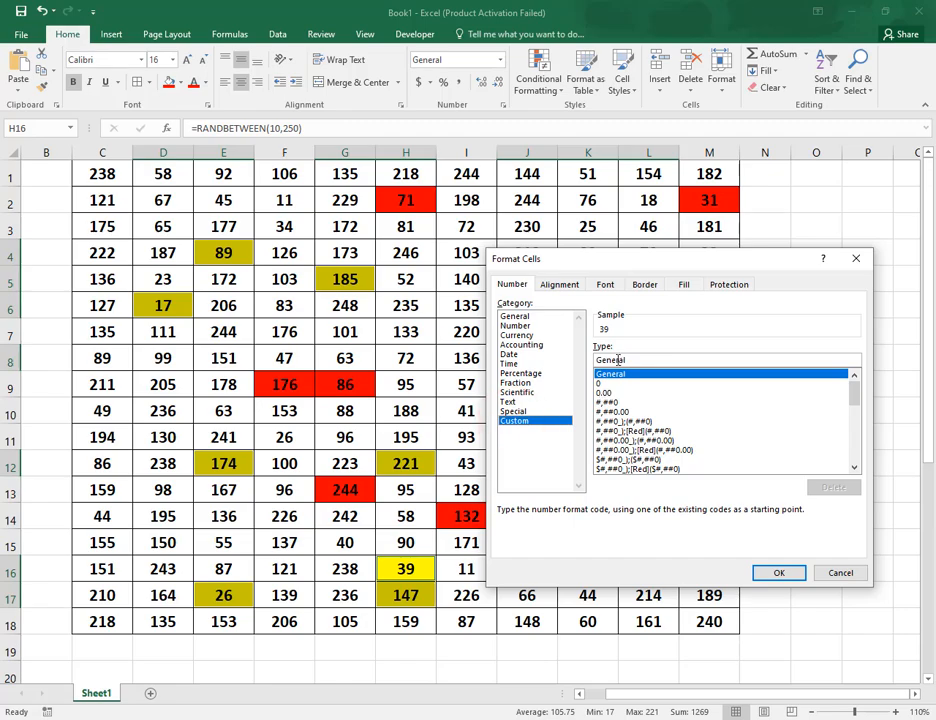
left_click(635, 360)
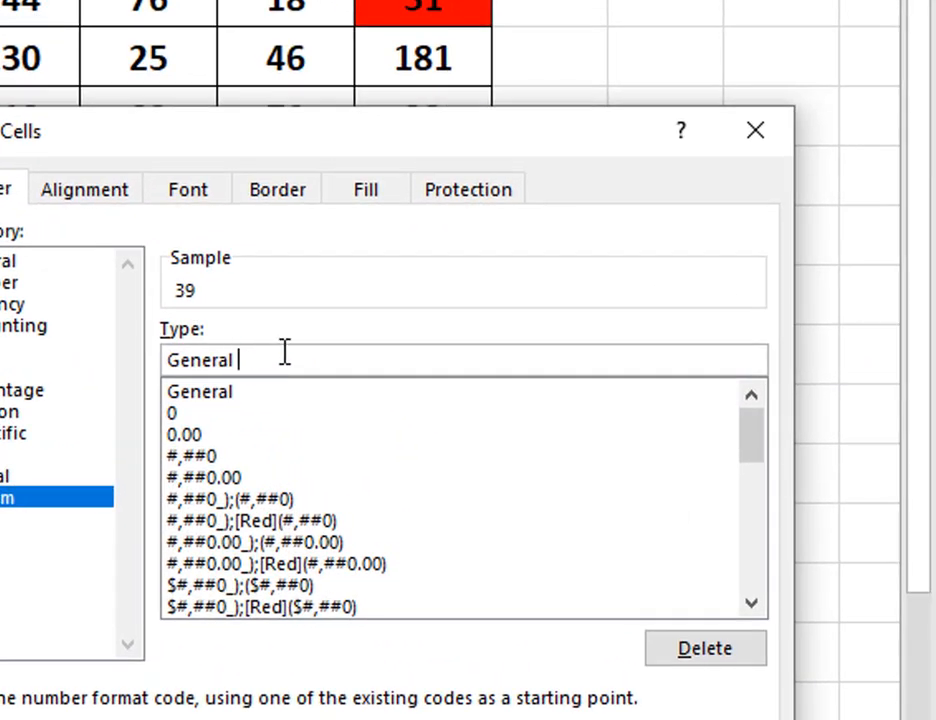
type("\"")
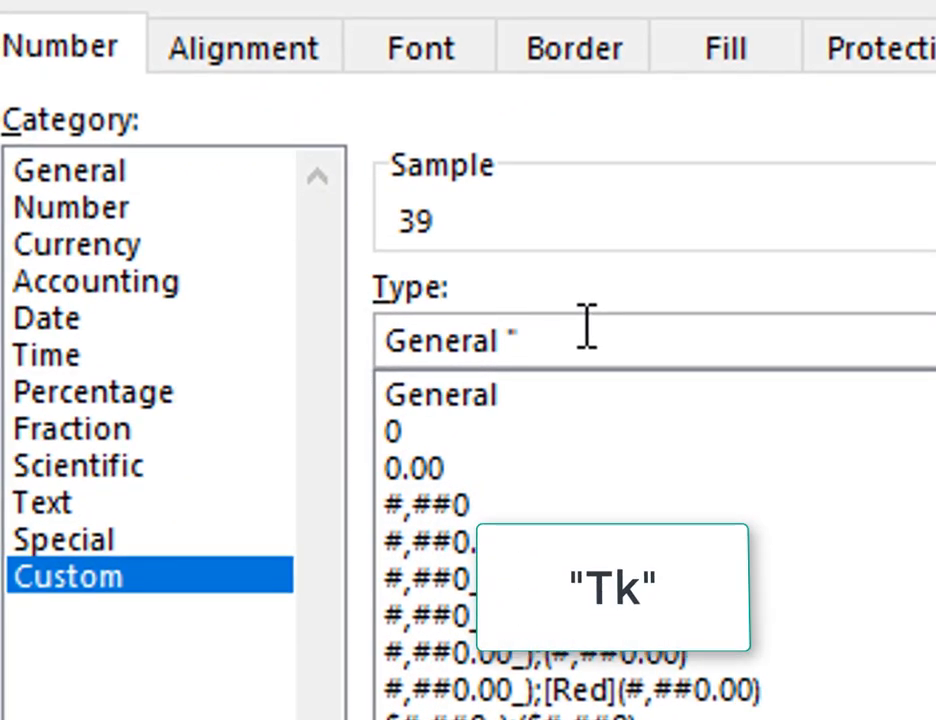
type("Tk")
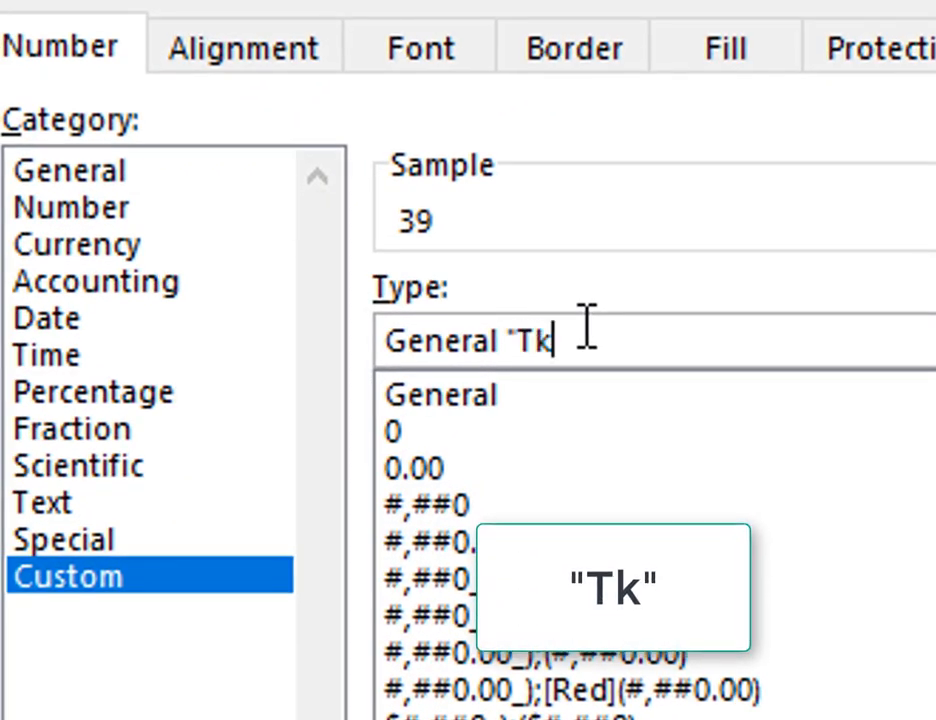
type("\"")
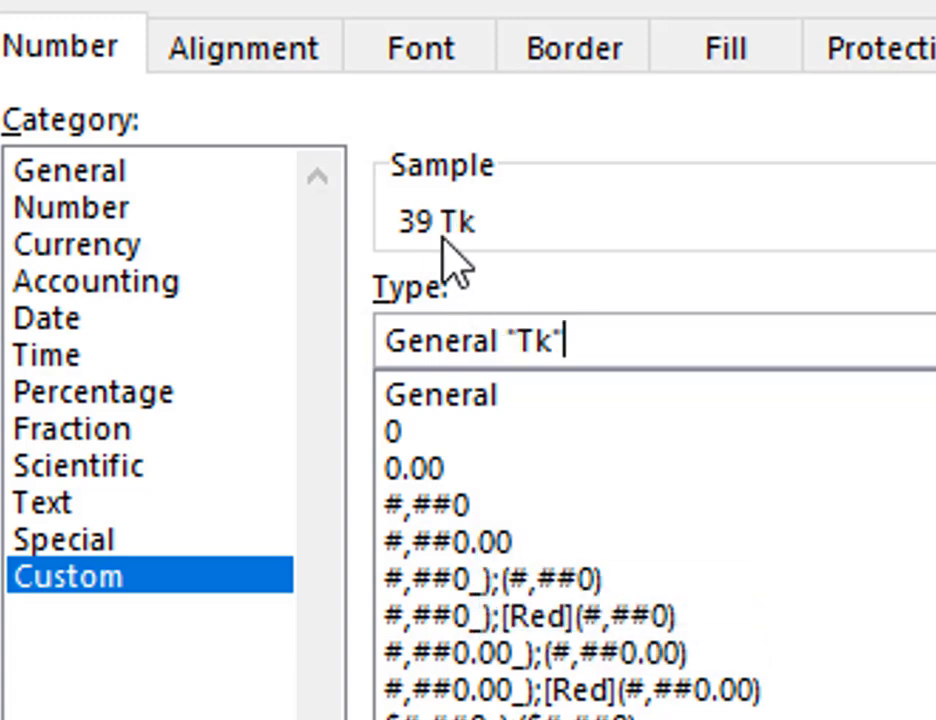
left_click(484, 222)
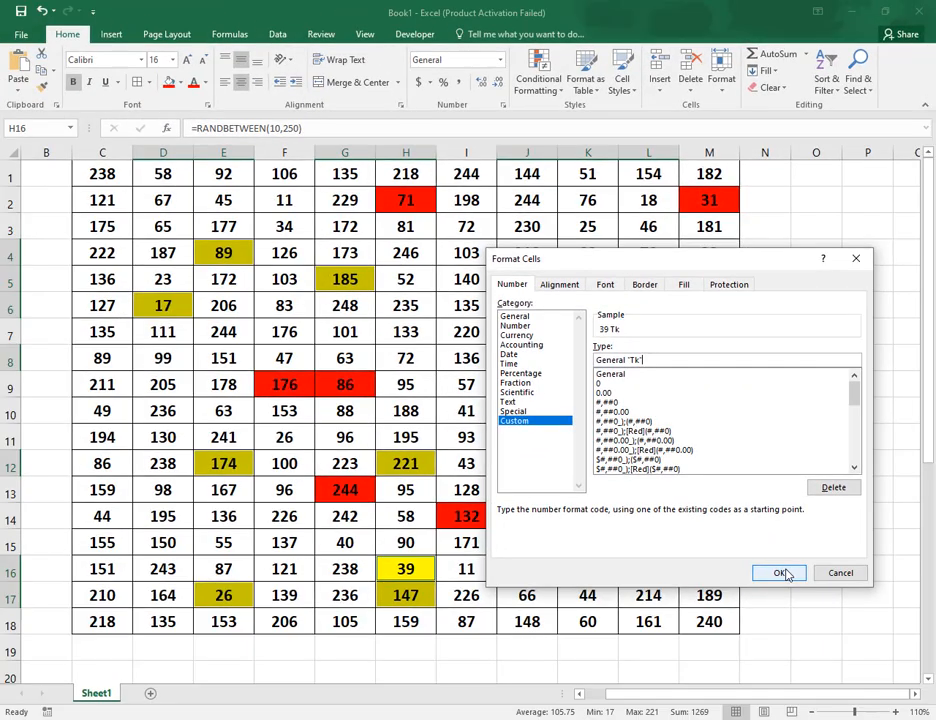
left_click(780, 572)
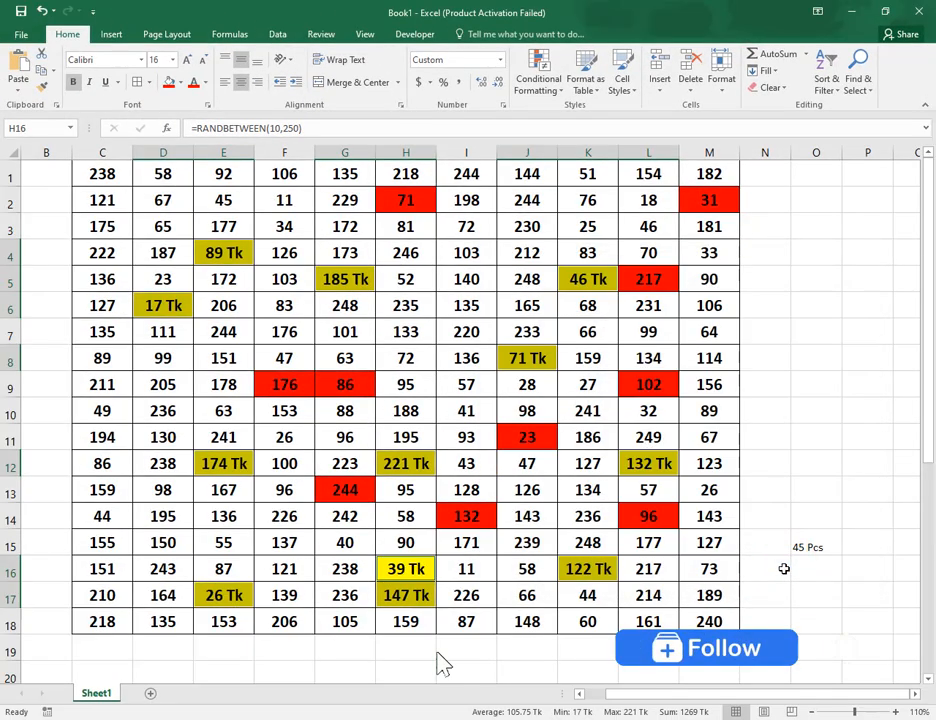
left_click(620, 411)
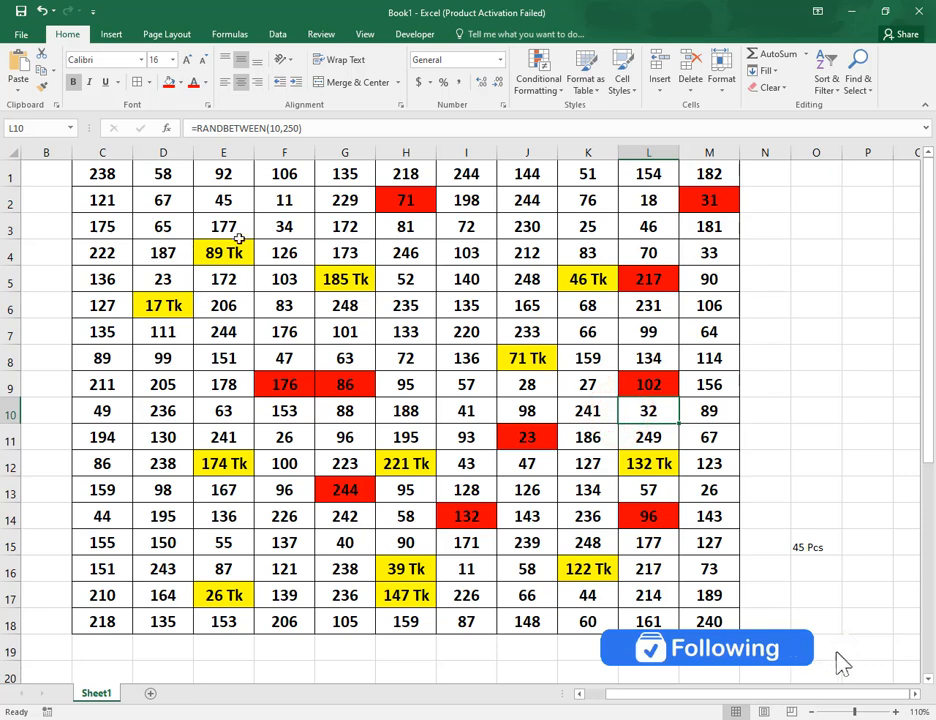
- Set the Find format by sampling the red-filled cell F9
left_click(232, 466)
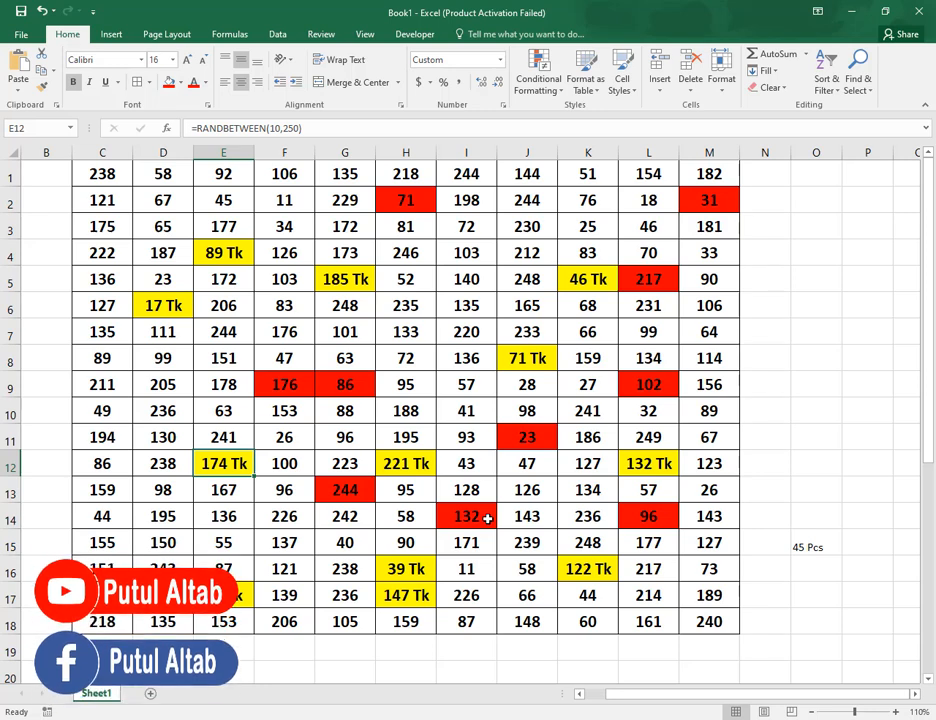
key("ctrl+f")
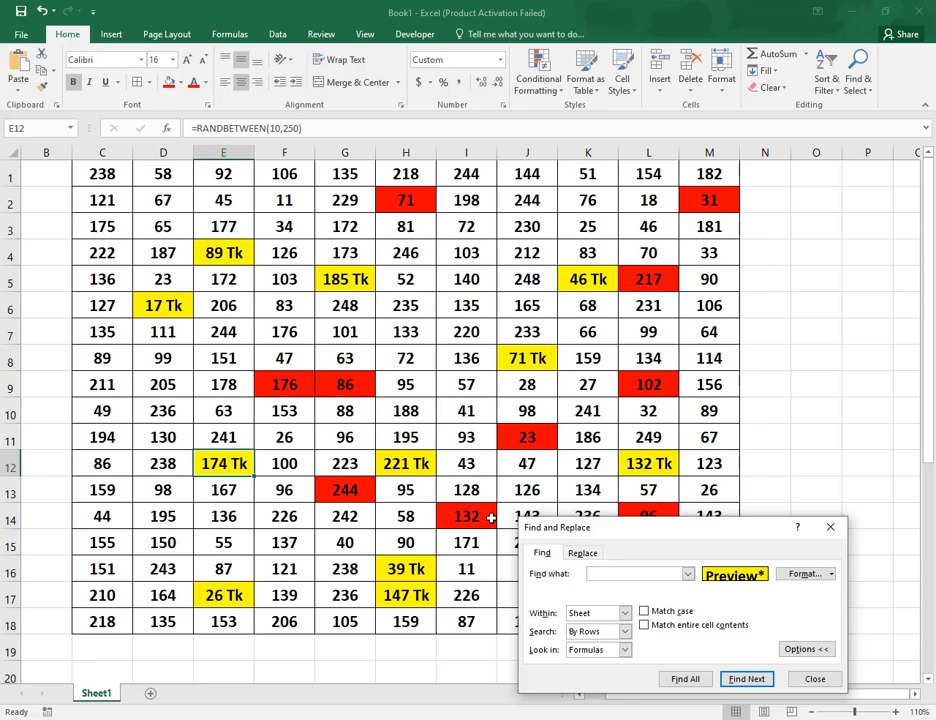
left_click(833, 574)
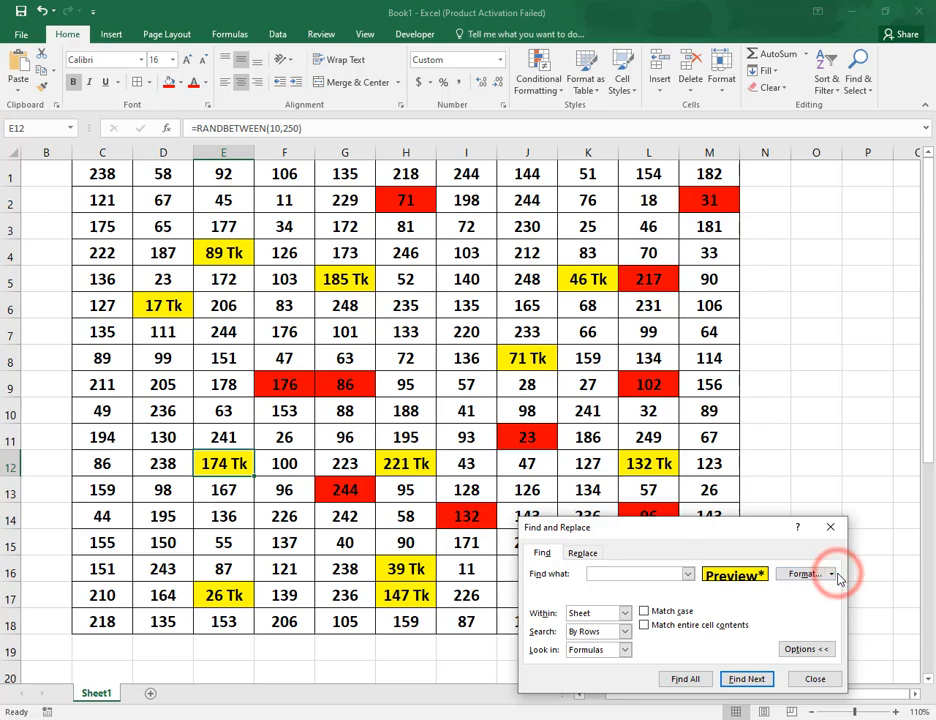
left_click(833, 574)
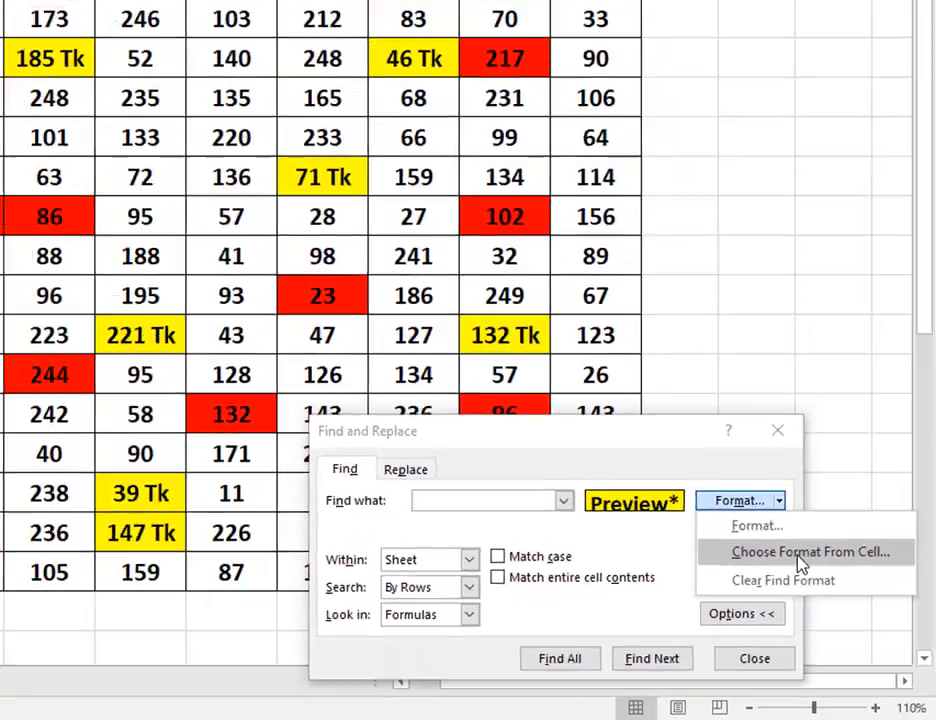
left_click(757, 497)
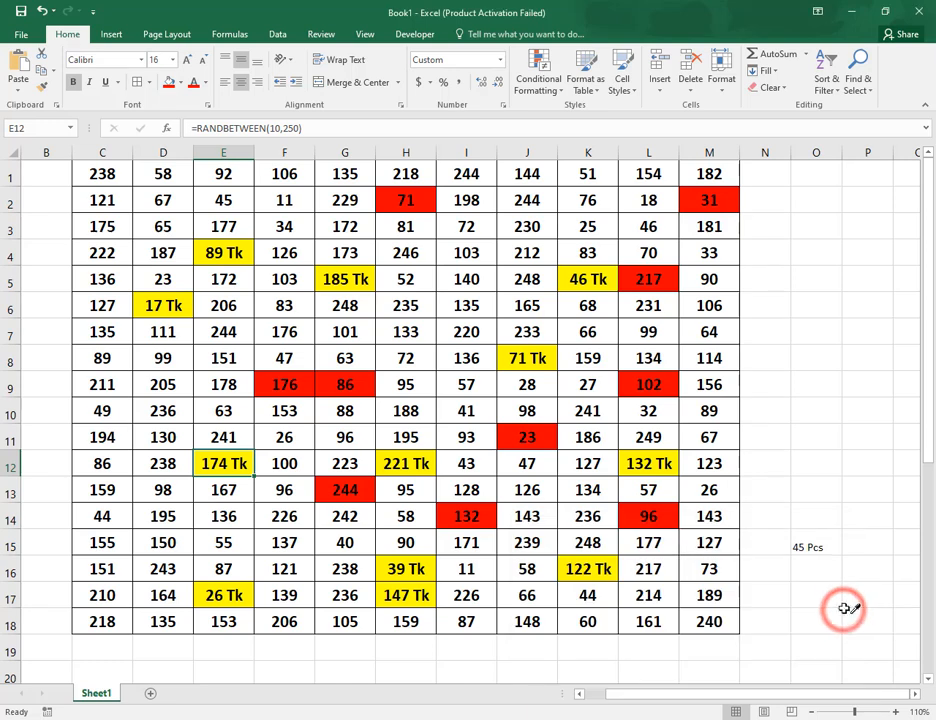
left_click(305, 382)
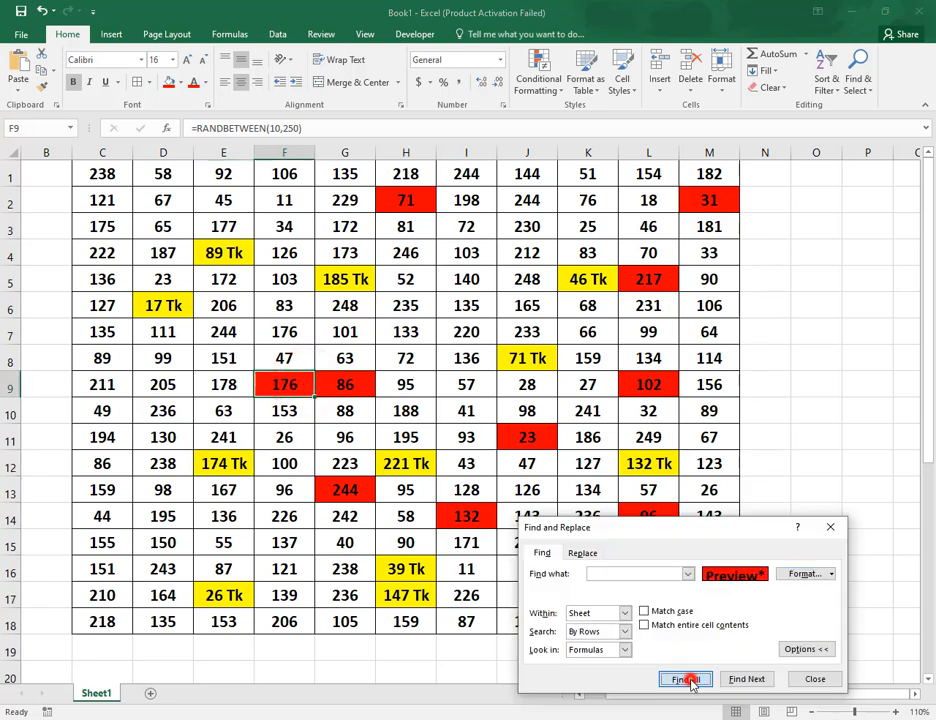
- Find all cells with the sampled red format, select every match and close the search
left_click(690, 680)
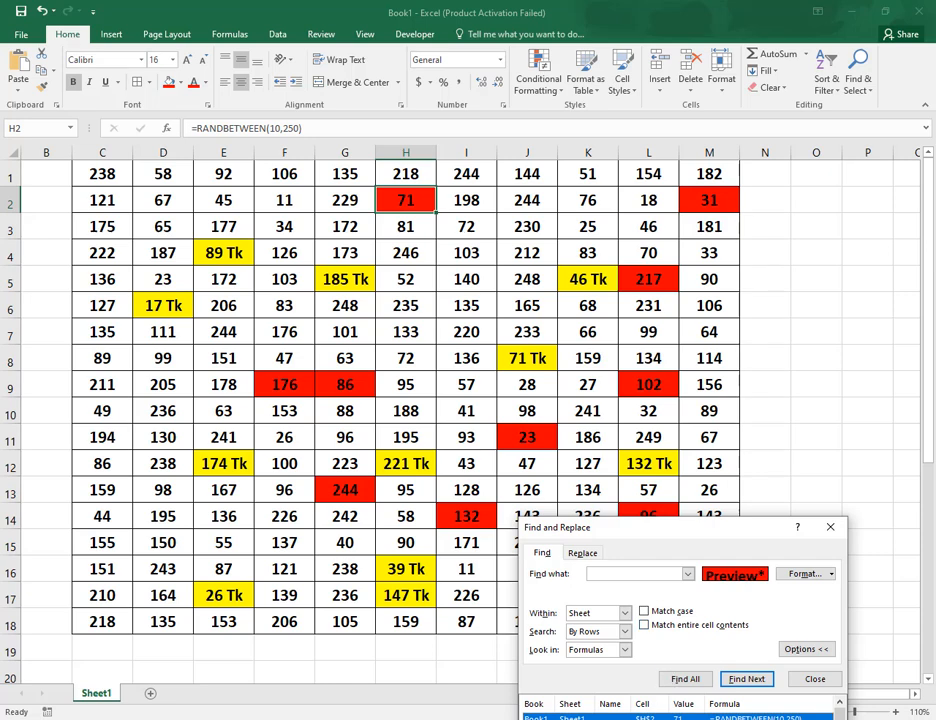
key("ctrl+a")
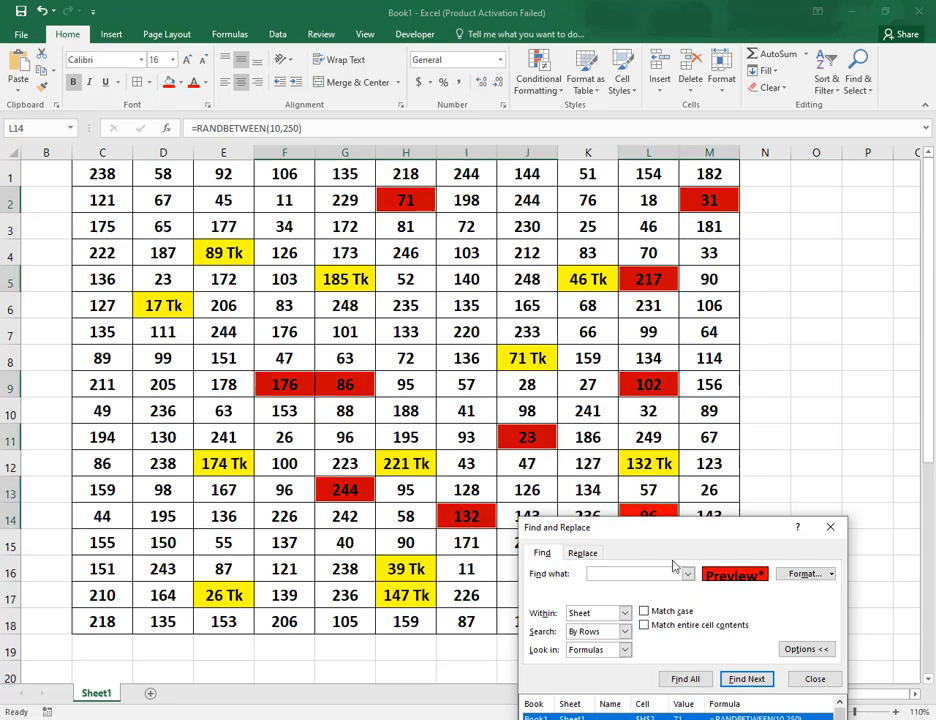
left_click_drag(698, 541, 608, 292)
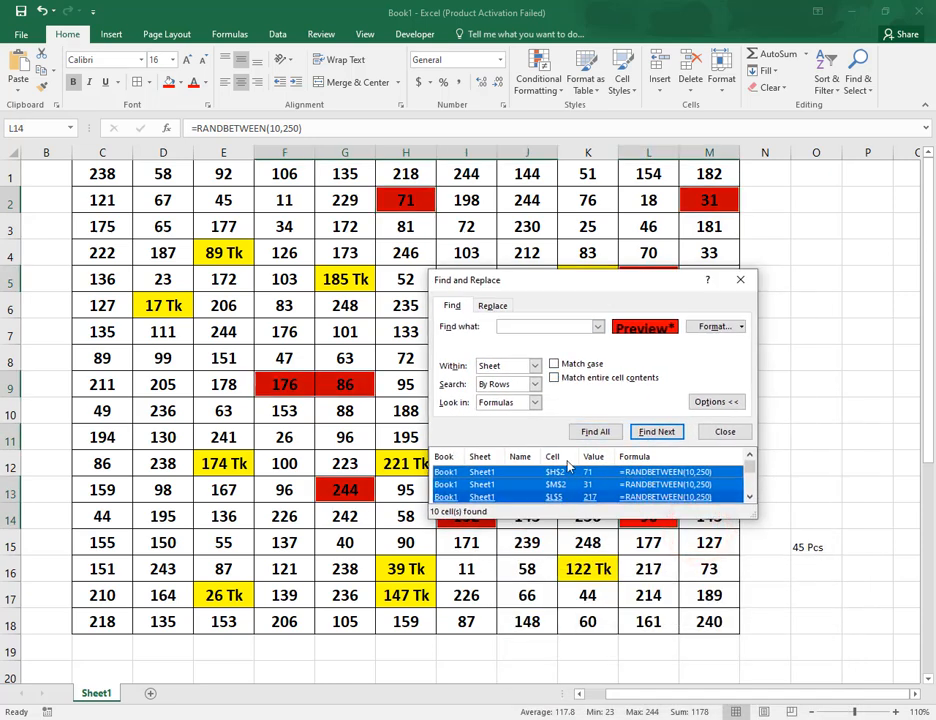
left_click(740, 283)
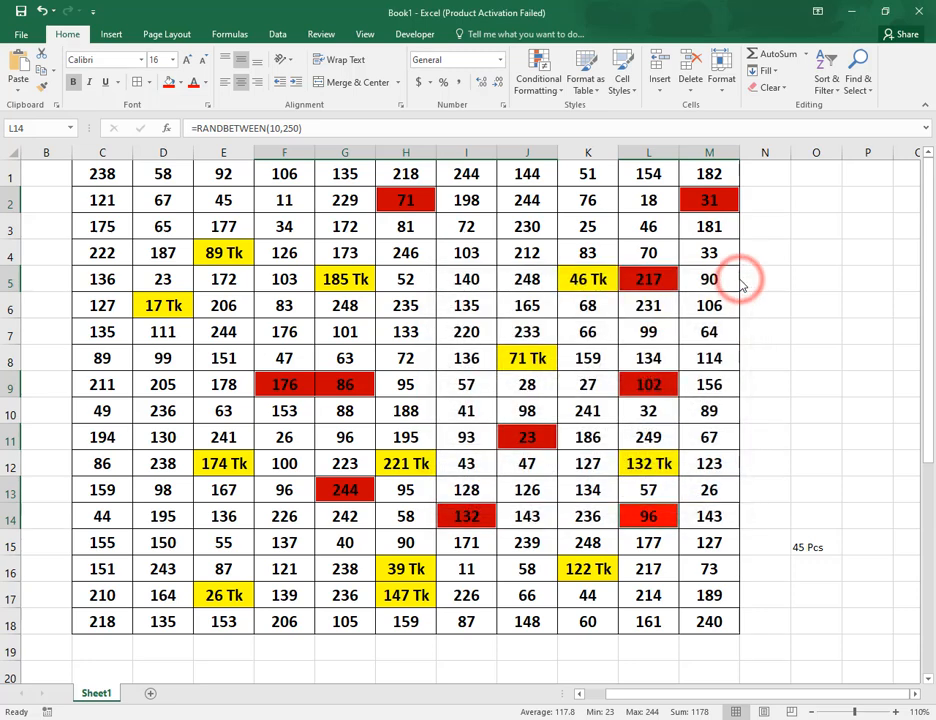
- Apply the custom number format General "Pcs" to the selected red cells
left_click(504, 106)
left_click(531, 421)
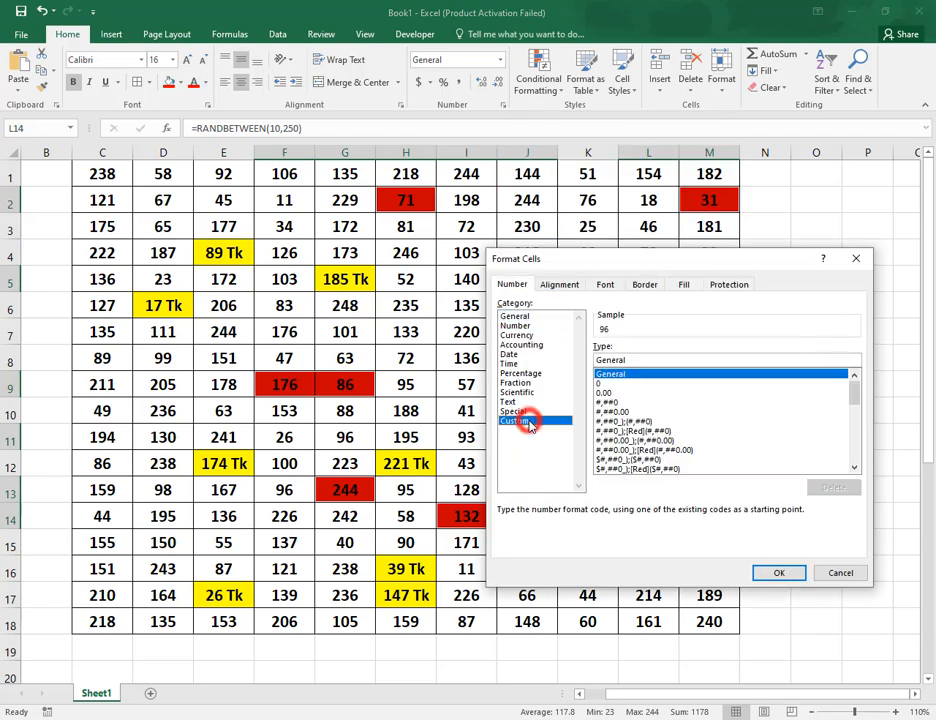
left_click(655, 361)
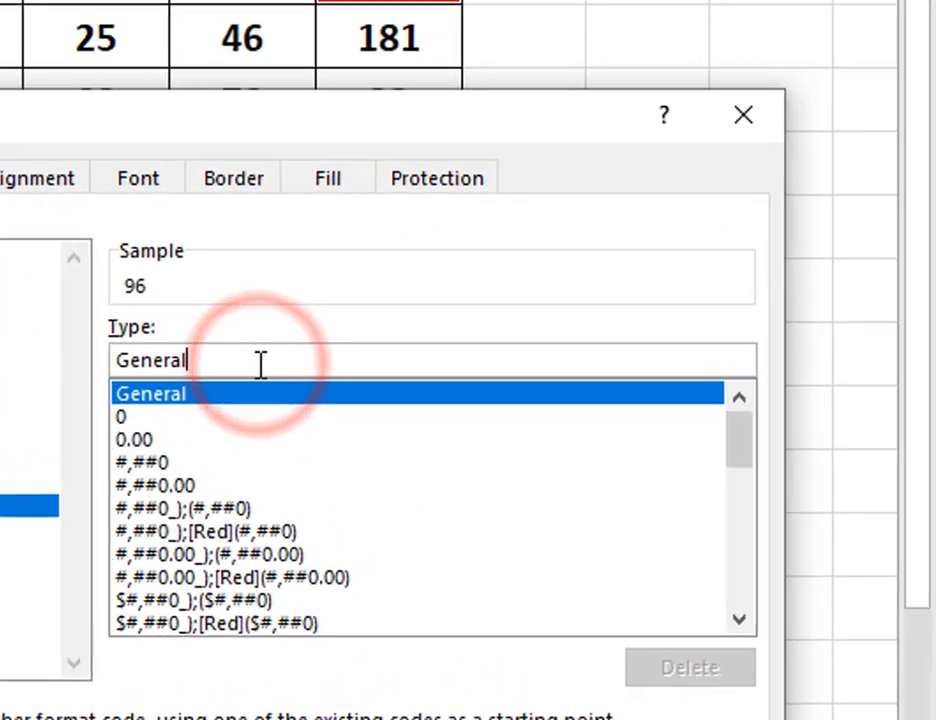
type("\"")
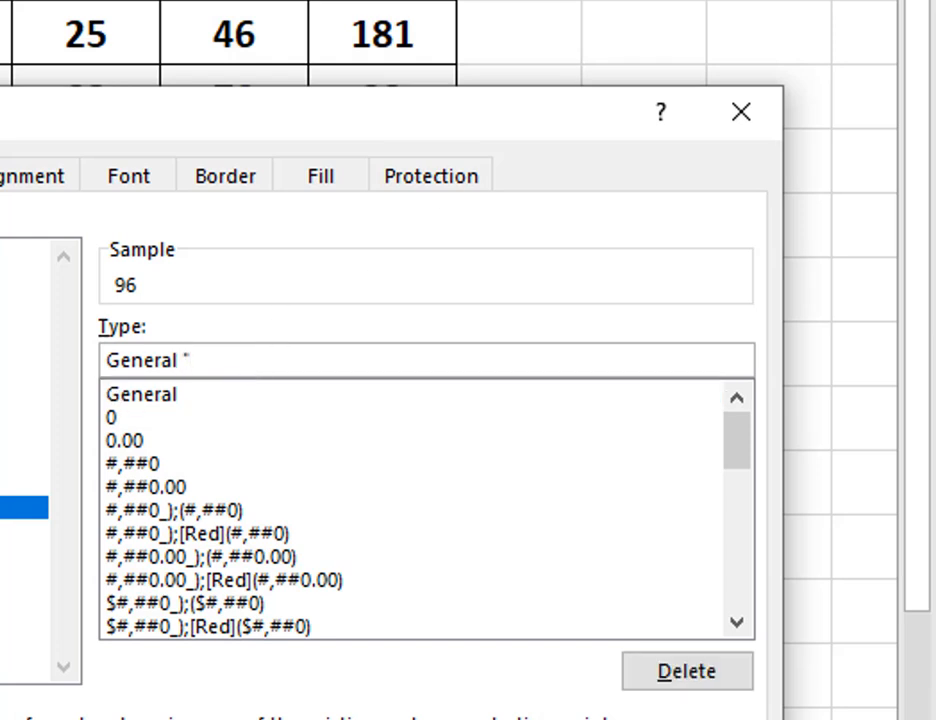
type("Pcs")
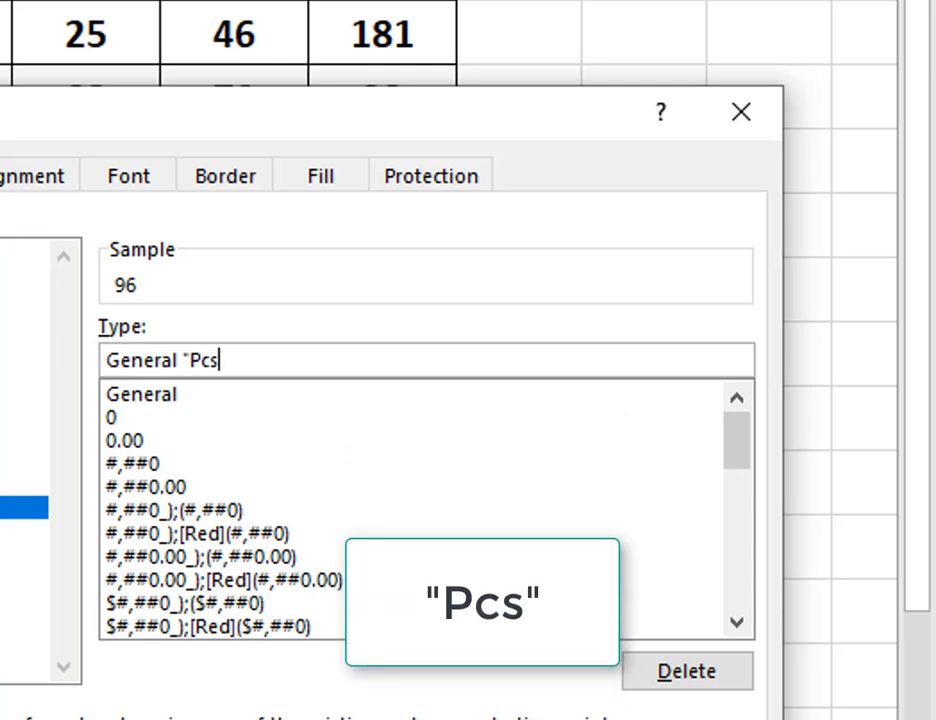
type("\"")
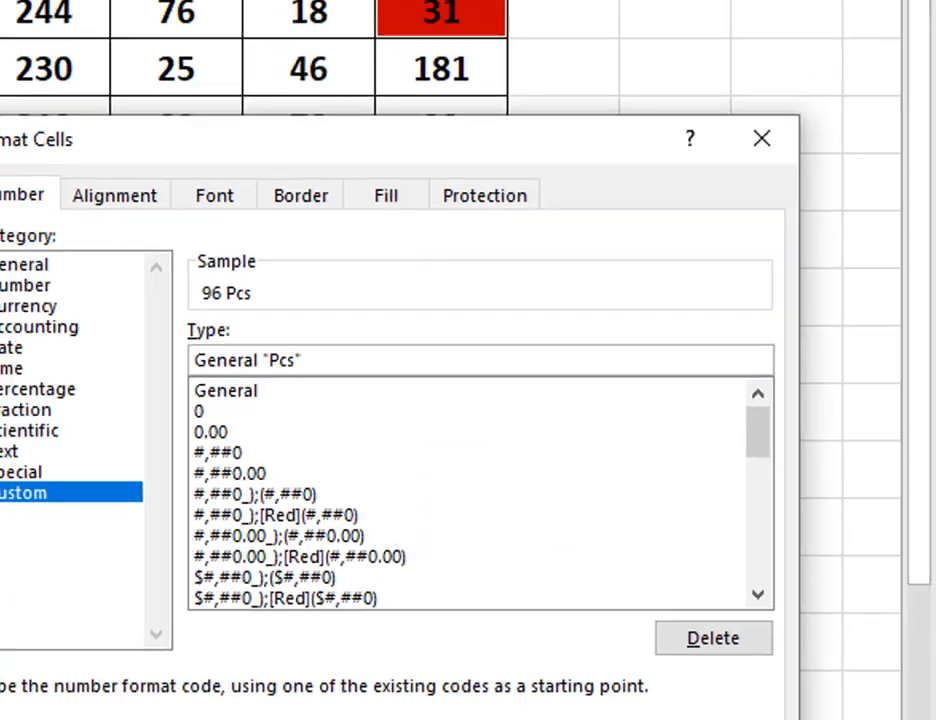
left_click(610, 719)
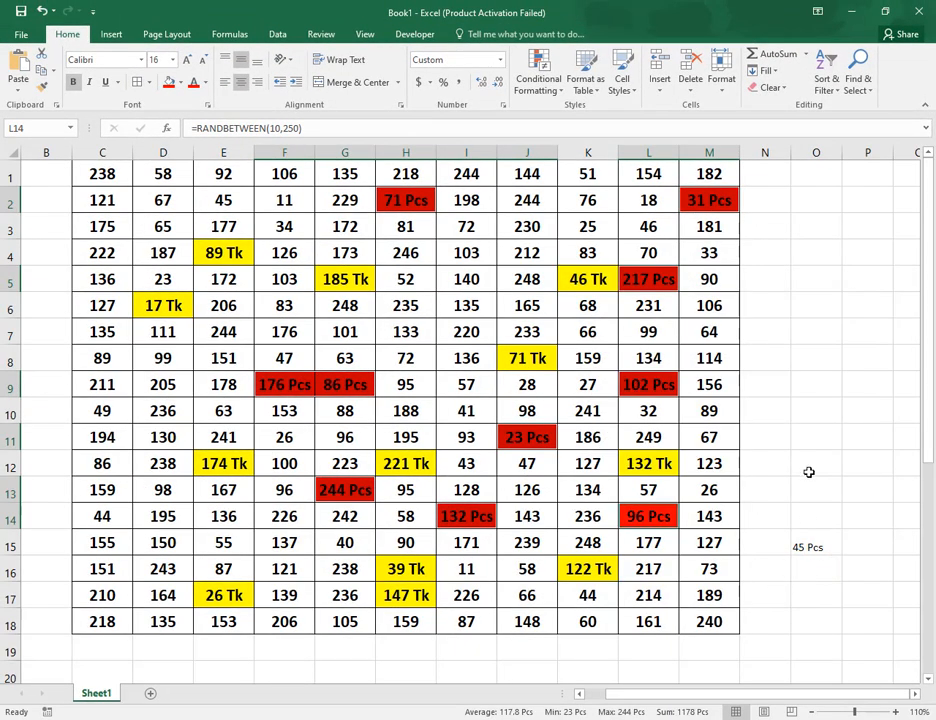
left_click(806, 469)
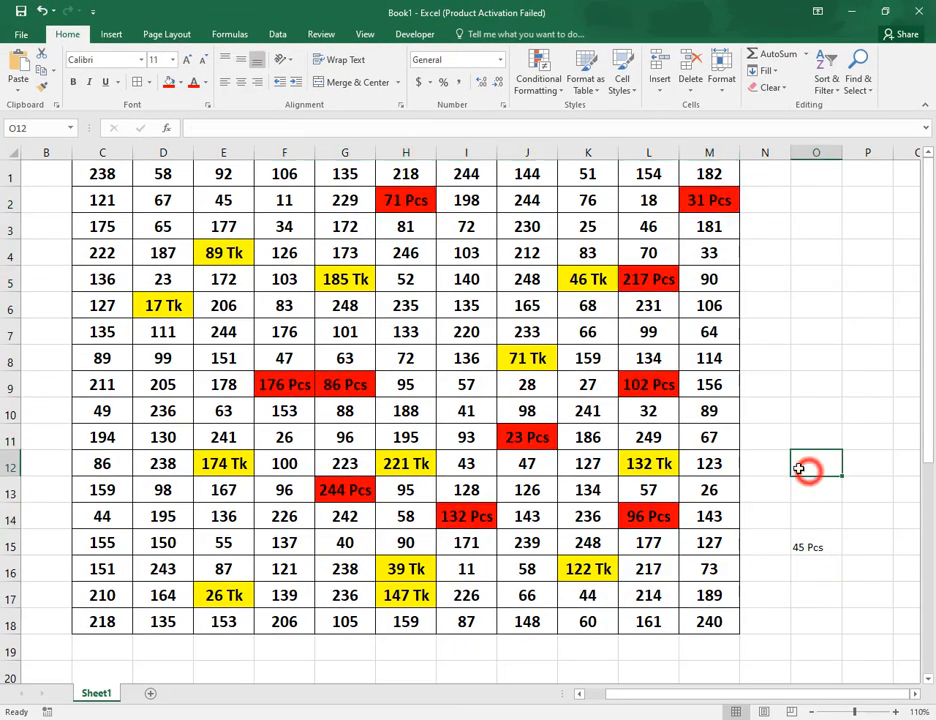
- Check the number formatting of red cells H2, L5, L9, L14 and I14 and yellow cell H17
left_click(418, 203)
left_click(662, 283)
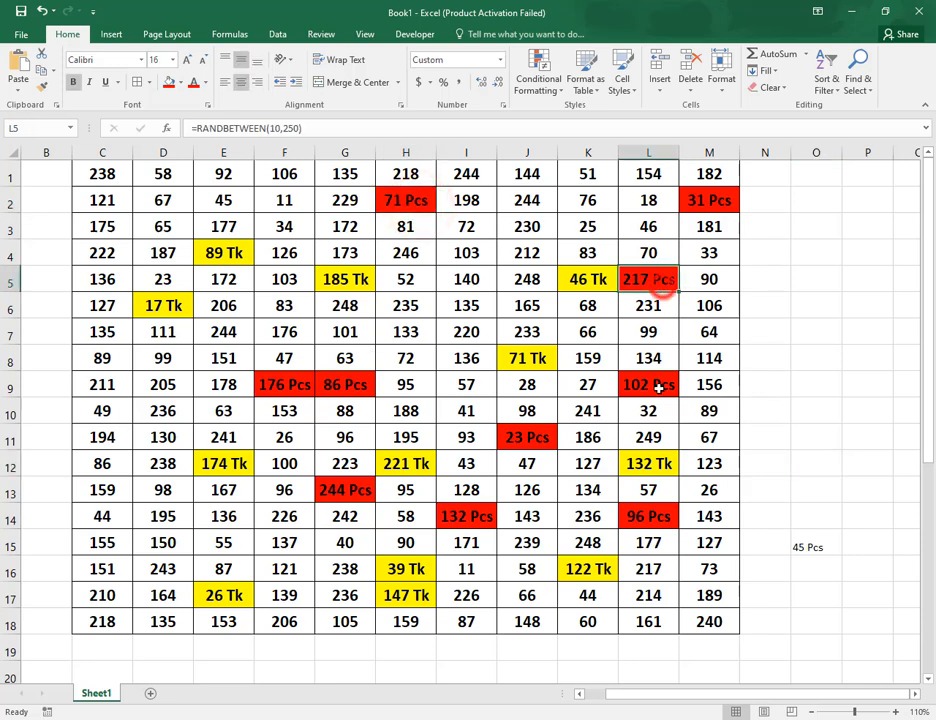
left_click(648, 388)
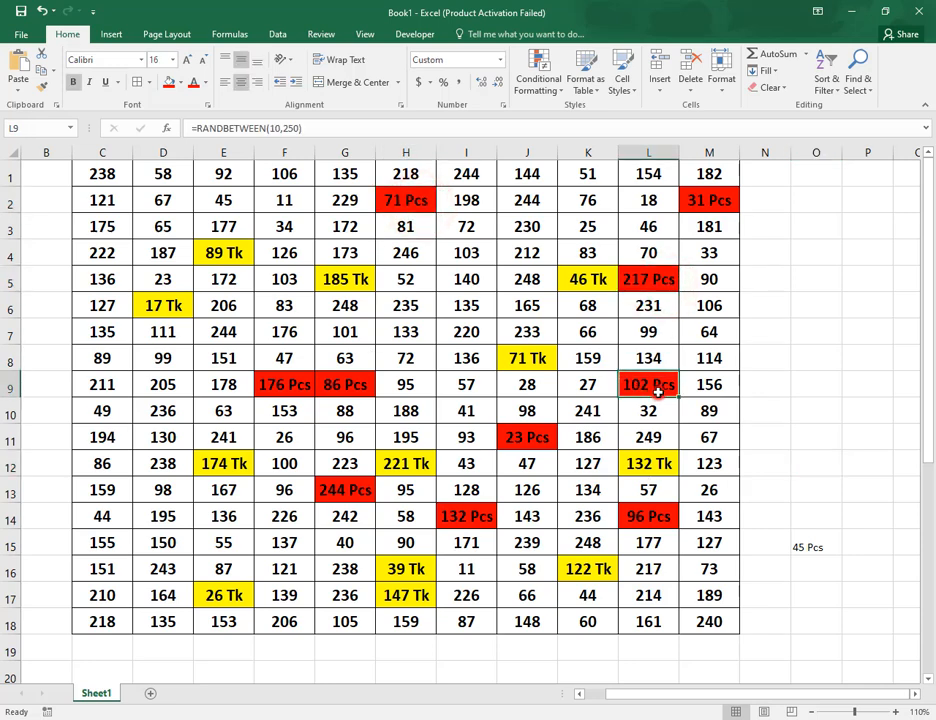
left_click(645, 520)
left_click(476, 520)
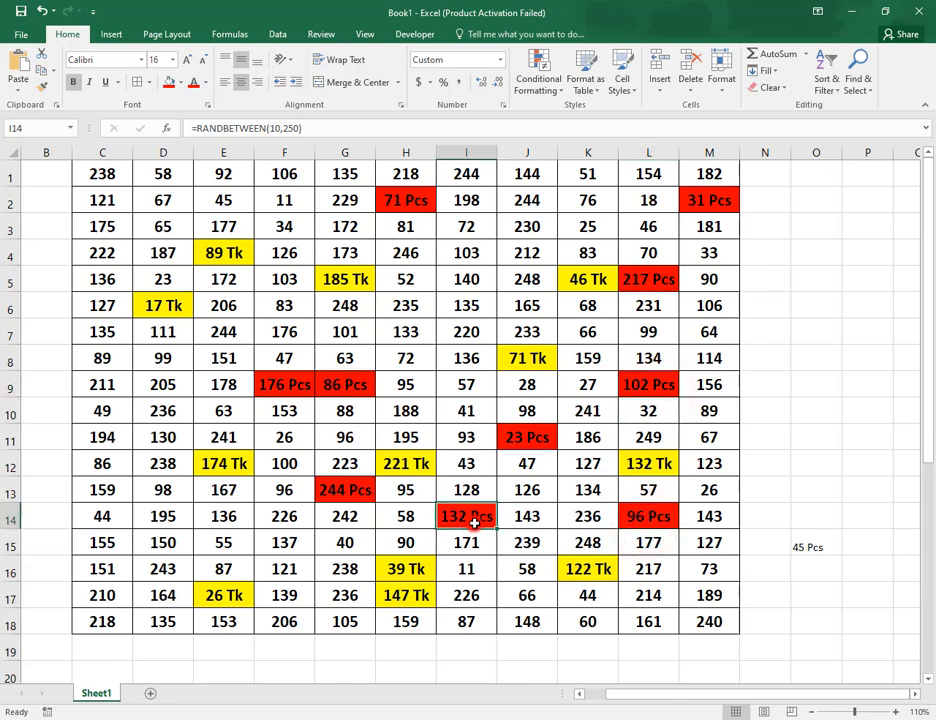
left_click(405, 601)
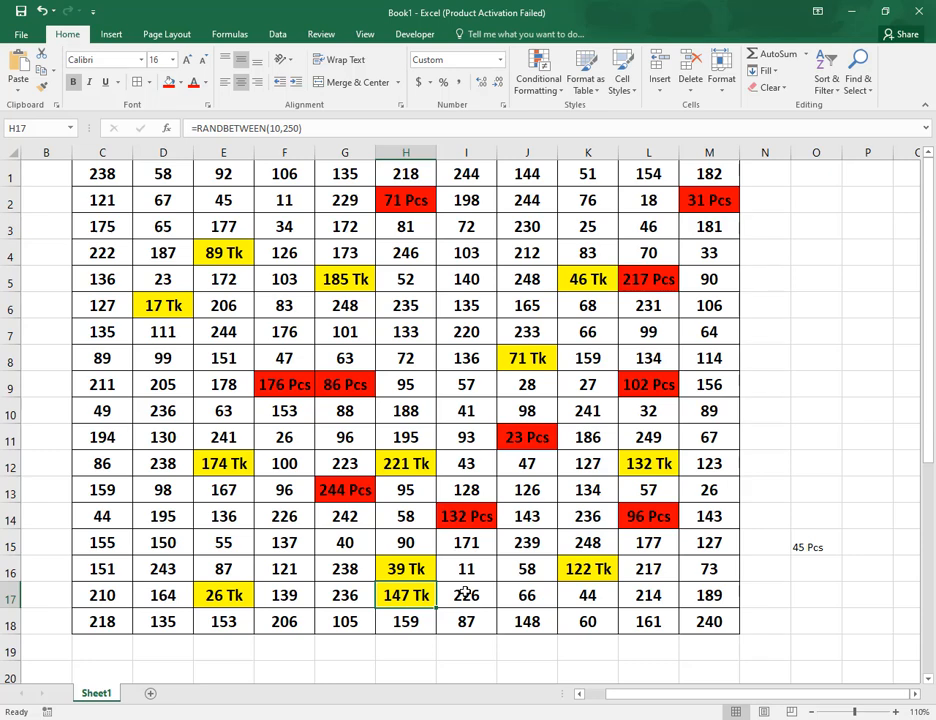